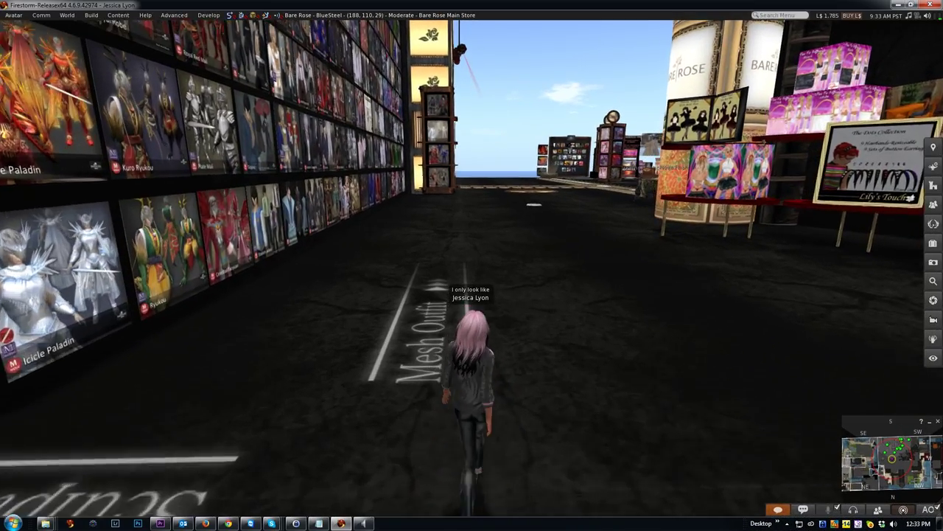
Step: Walk the avatar forward along the store aisle and try tilting the camera up and down and rolling it around the avatar
key(Up)
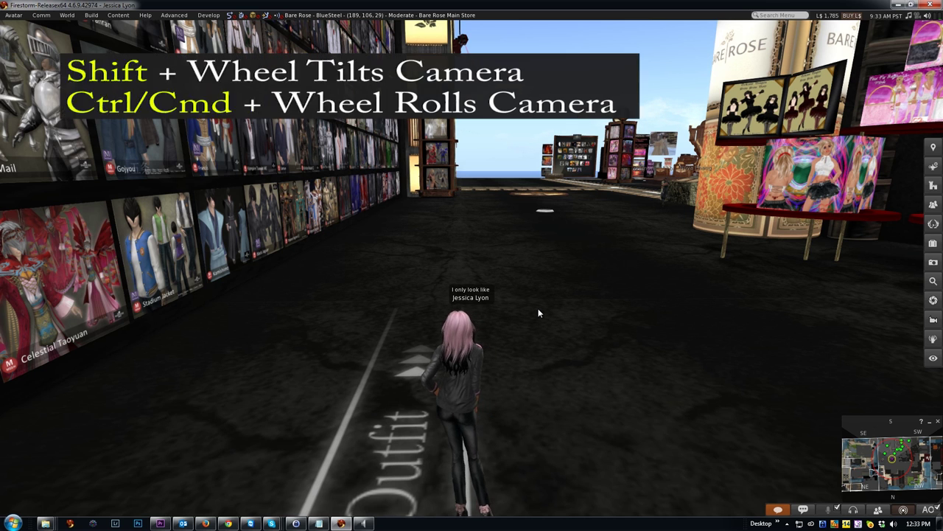
shift+scroll(538, 308, down, 5)
shift+scroll(538, 313, up, 6)
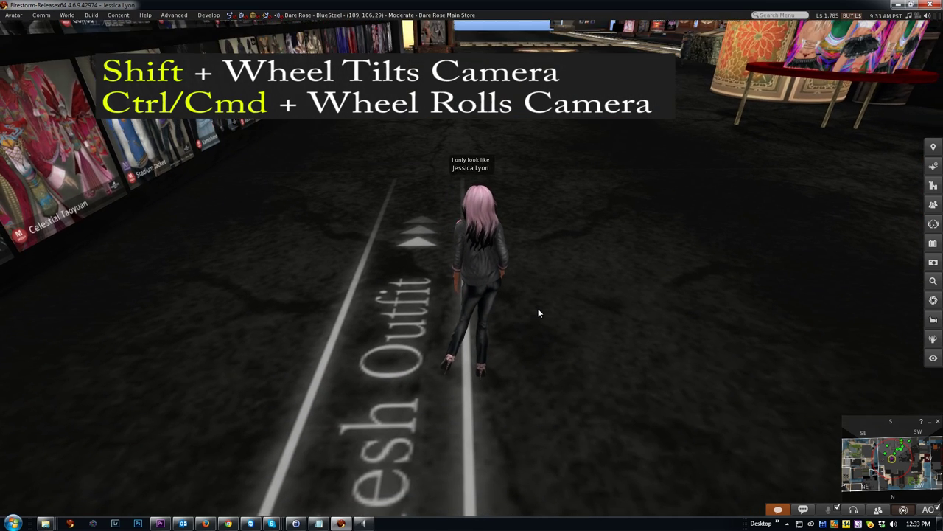
shift+scroll(539, 313, down, 5)
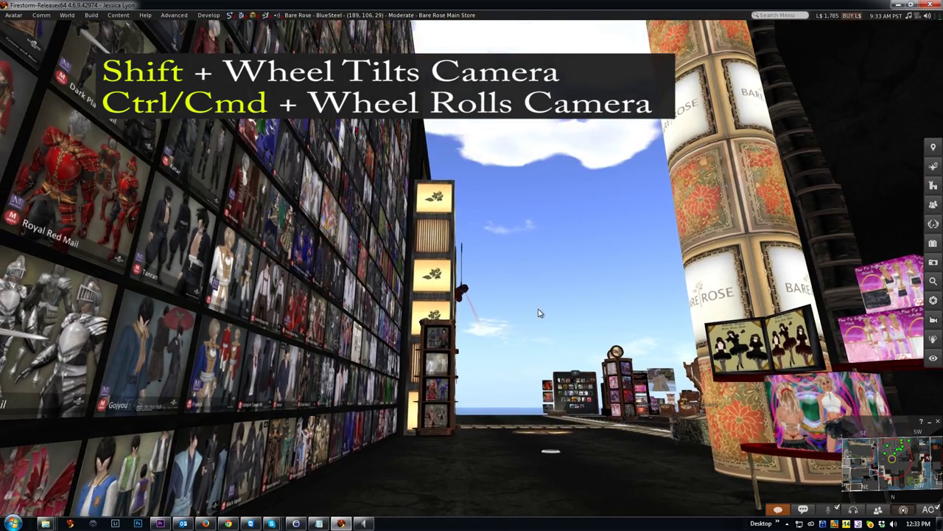
shift+scroll(538, 314, up, 2)
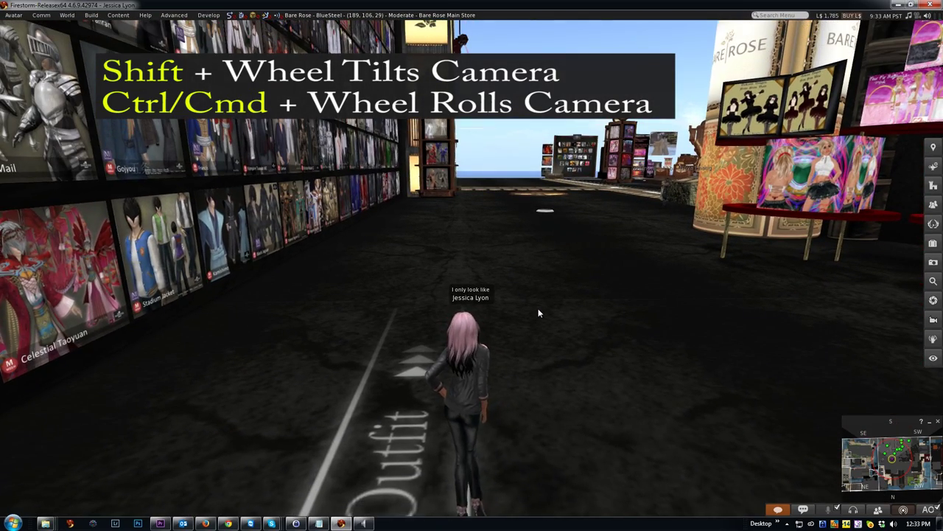
shift+scroll(538, 313, up, 2)
shift+scroll(538, 313, up, 3)
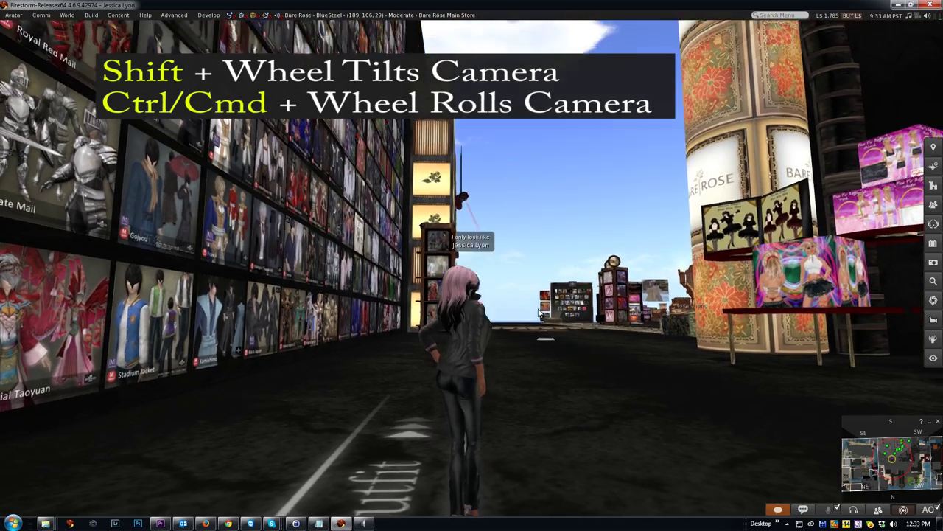
shift+scroll(538, 314, down, 4)
shift+scroll(538, 313, down, 3)
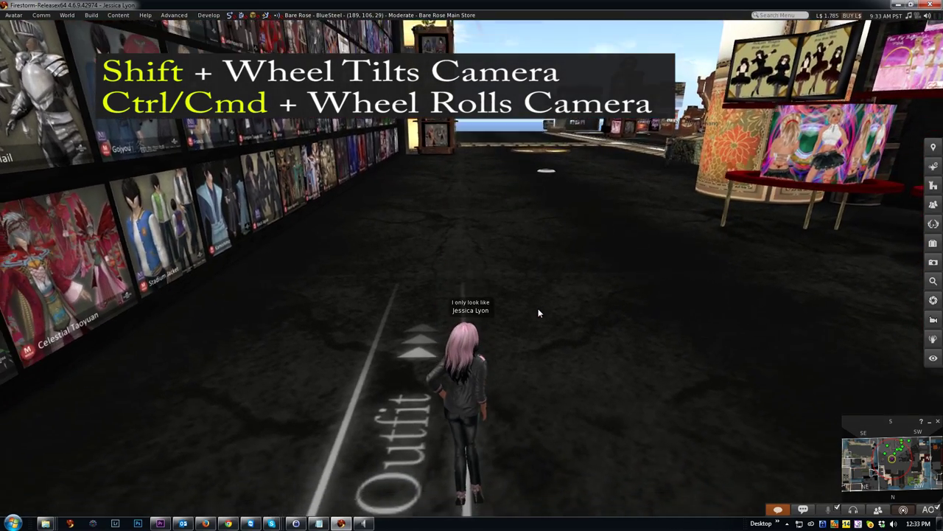
shift+scroll(538, 313, up, 4)
ctrl+scroll(538, 308, up, 3)
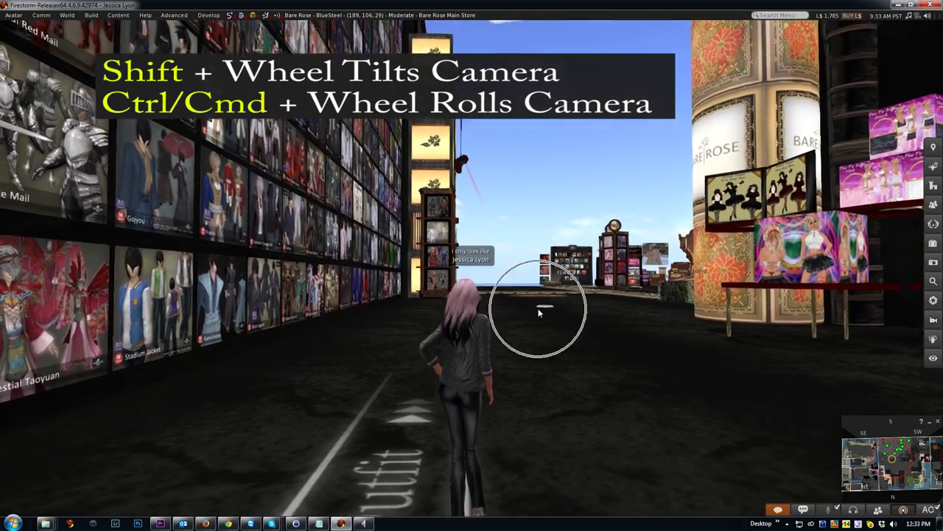
Step: Turn the avatar left until it faces the wall of outfit displays beside the Mesh Outfit floor marking
key(Left)
key(Left)
key(Left)
key(Left)
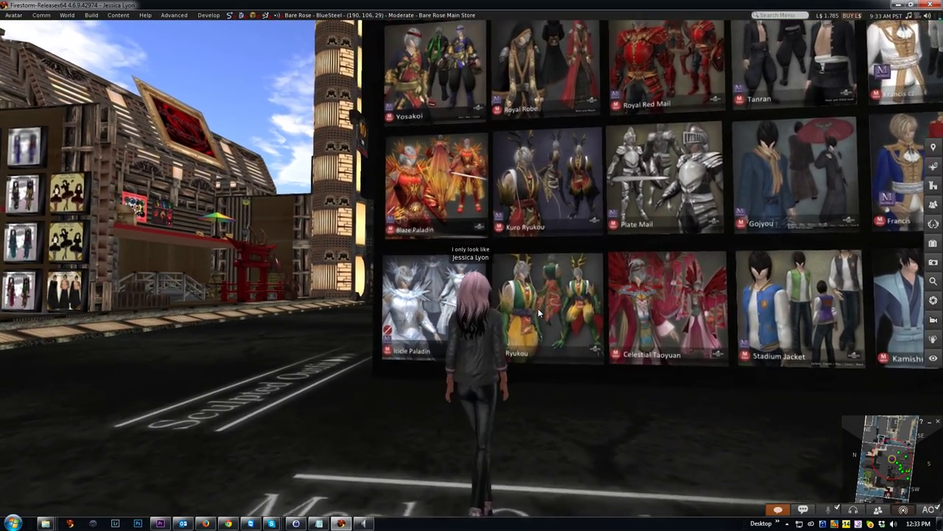
key(Right)
key(Right)
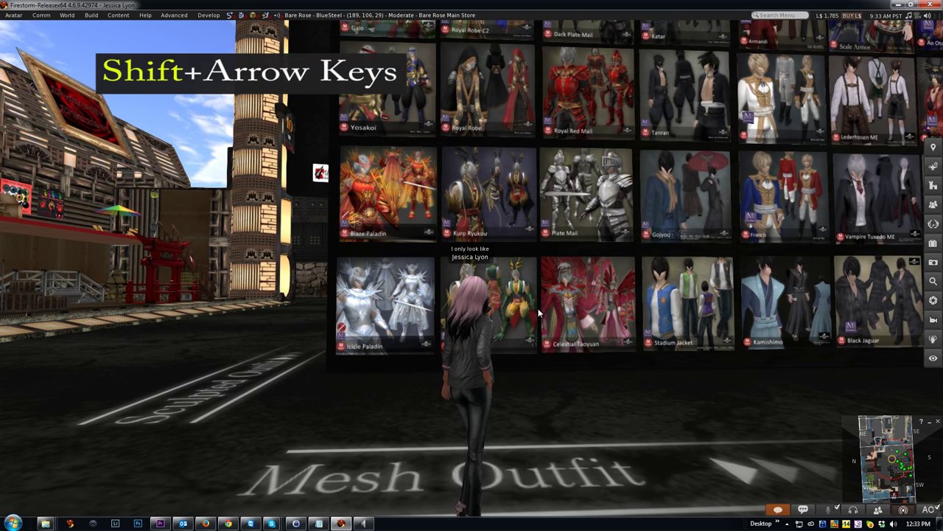
Step: Sidestep the avatar along the outfit wall while keeping it facing the displays
key(shift+Right)
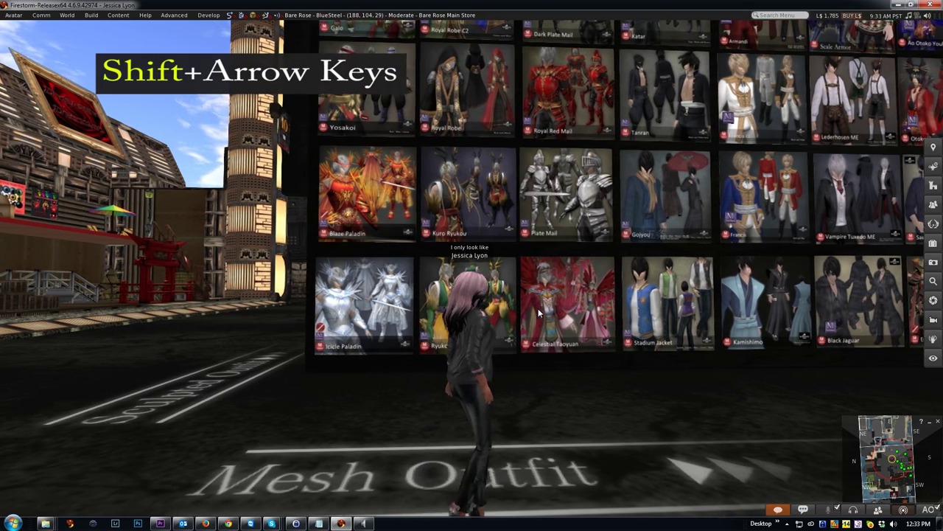
key(shift+Right)
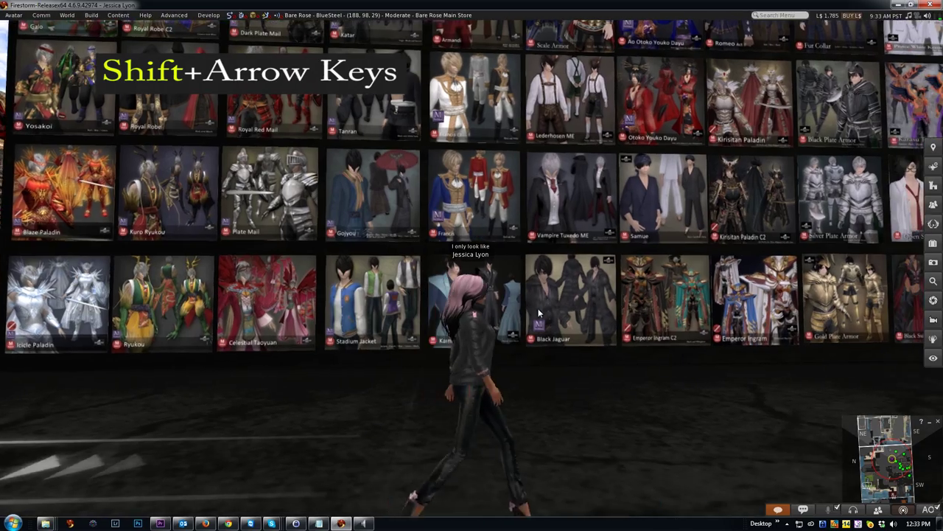
key(shift+Right)
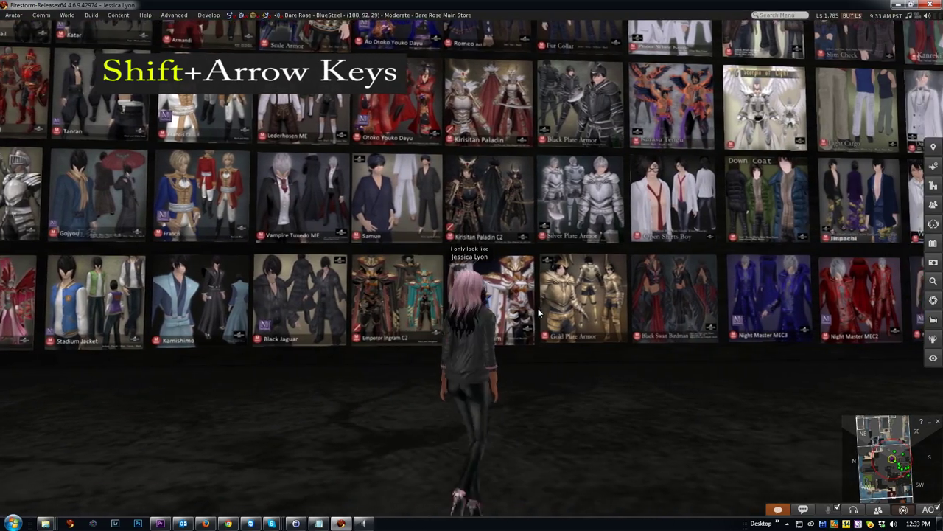
key(shift+Left)
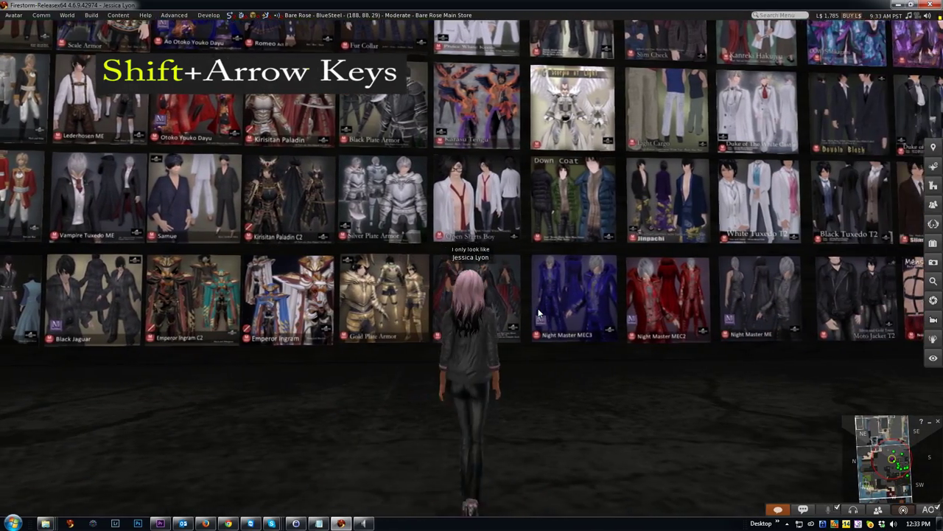
key(shift+Left)
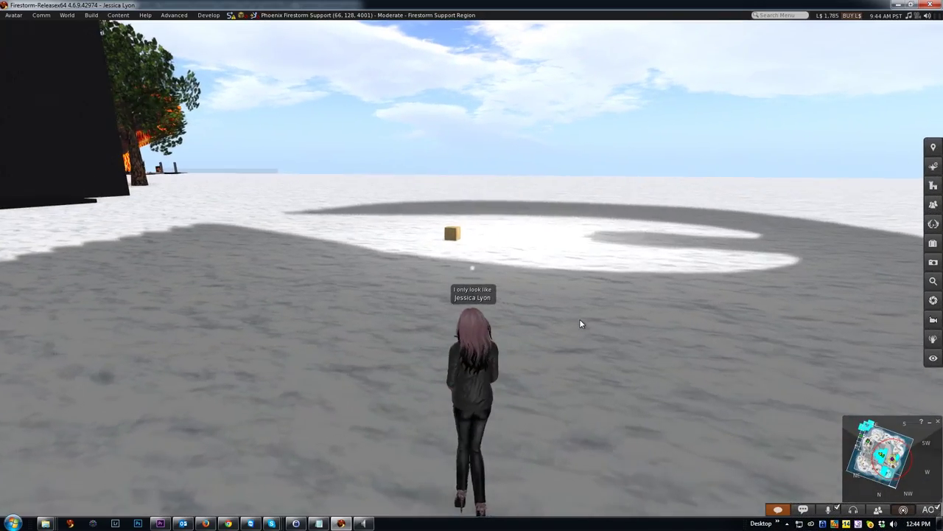
Step: Walk the avatar forward across the snow toward the wooden box and focus the camera on the box
key(Up)
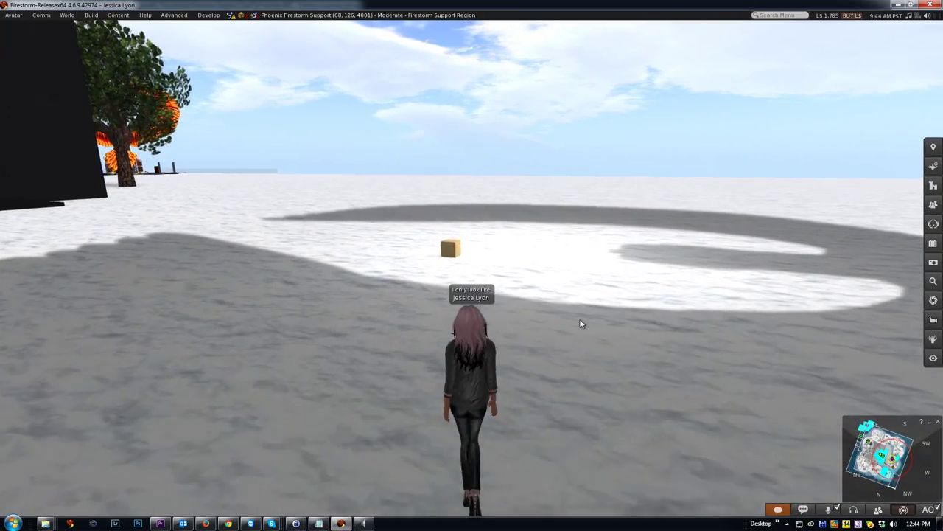
key(Up)
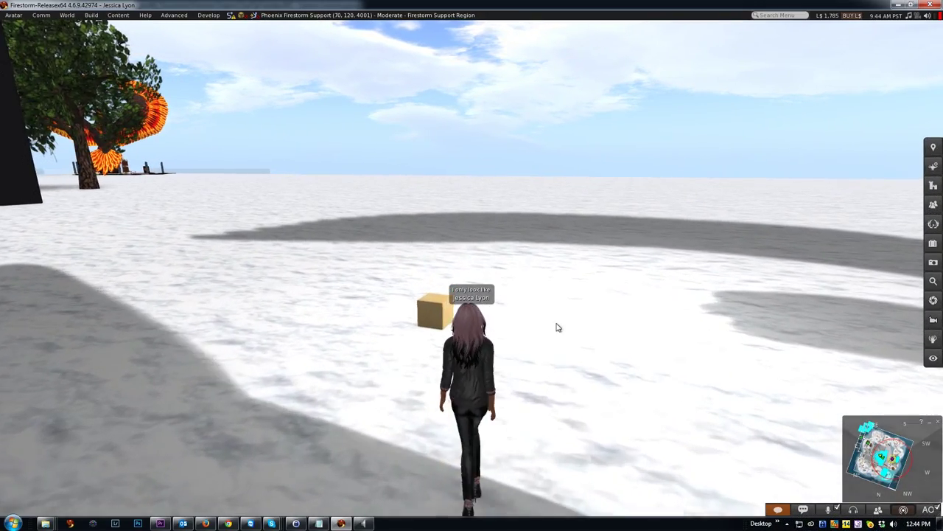
alt+click(441, 300)
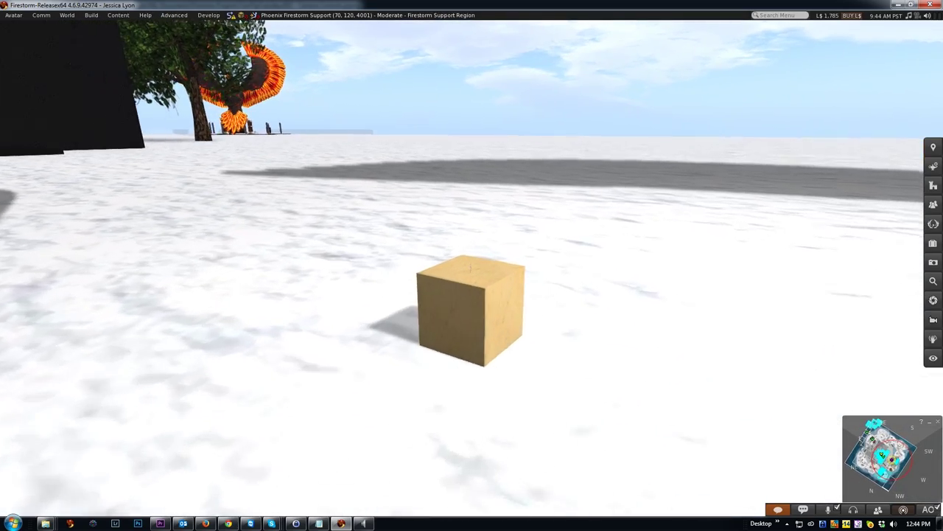
Step: Move the camera in on the small earring on top of the wooden box and centre it on the lower gem
alt+drag(470, 269, 470, 188)
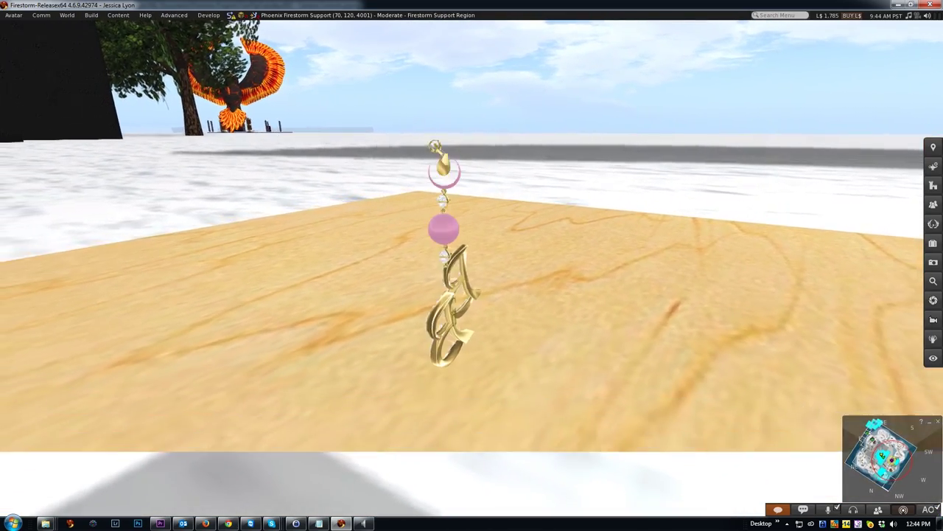
ctrl+alt+drag(469, 268, 444, 303)
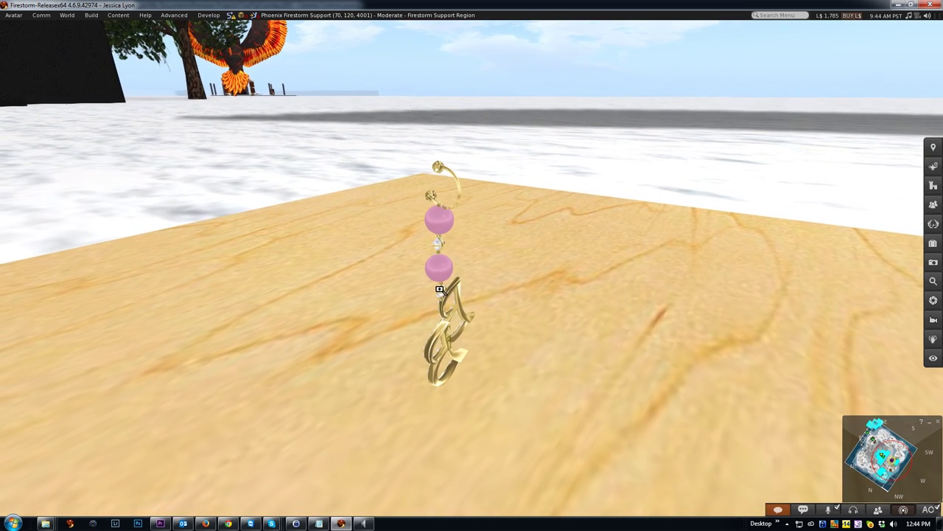
alt+click(440, 292)
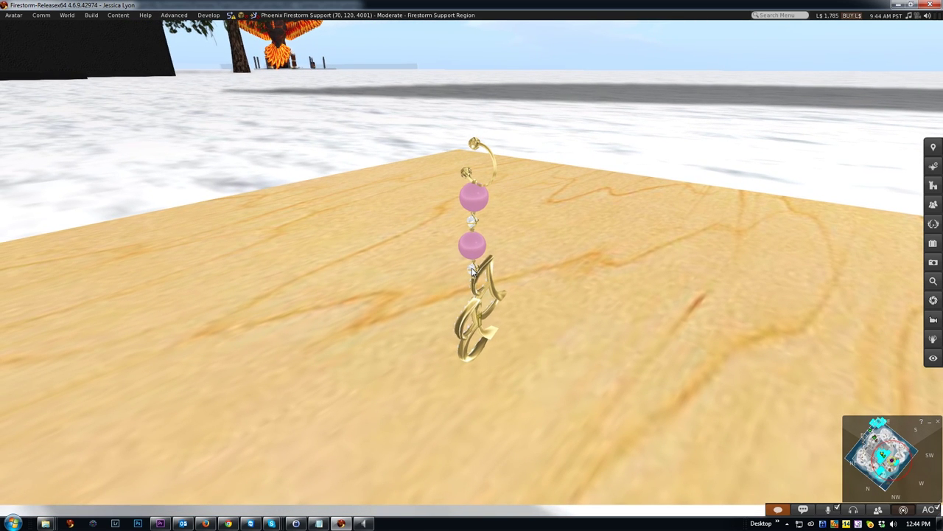
Step: Magnify the view on the earring's lower gem in several increments, then reset the zoom to default
key(ctrl+0)
key(ctrl+0)
key(ctrl+0)
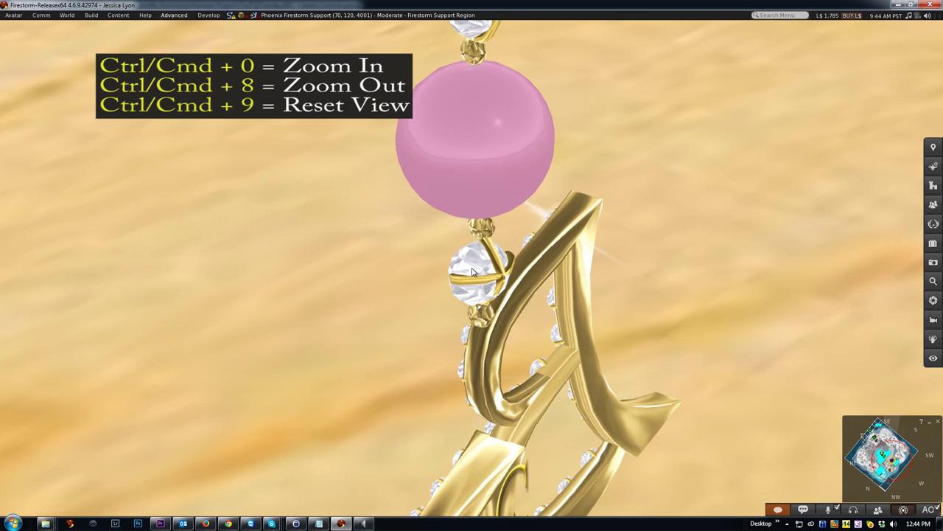
key(ctrl+0)
key(ctrl+0)
key(ctrl+0)
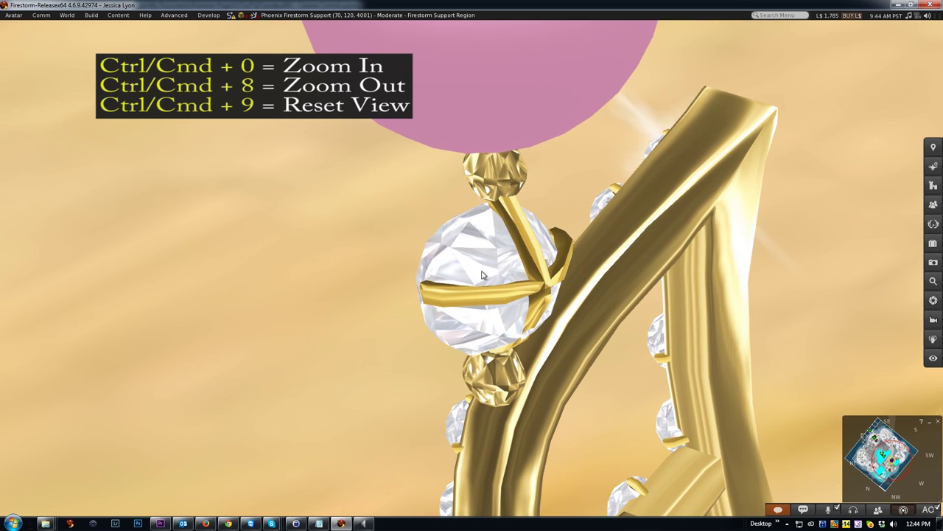
key(ctrl+8)
key(ctrl+9)
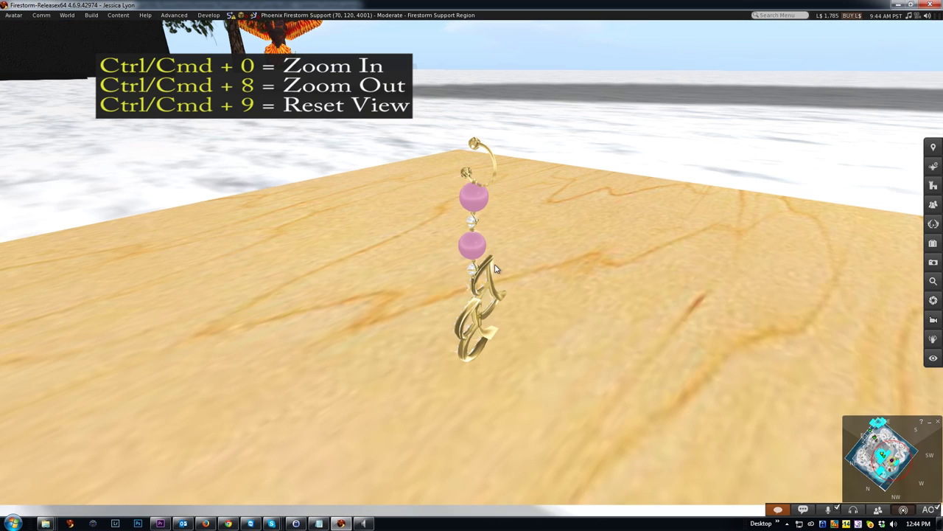
Step: Zoom the view out from the earring for a wider field of view, then return the camera to the avatar
key(ctrl+8)
key(ctrl+8)
key(ctrl+8)
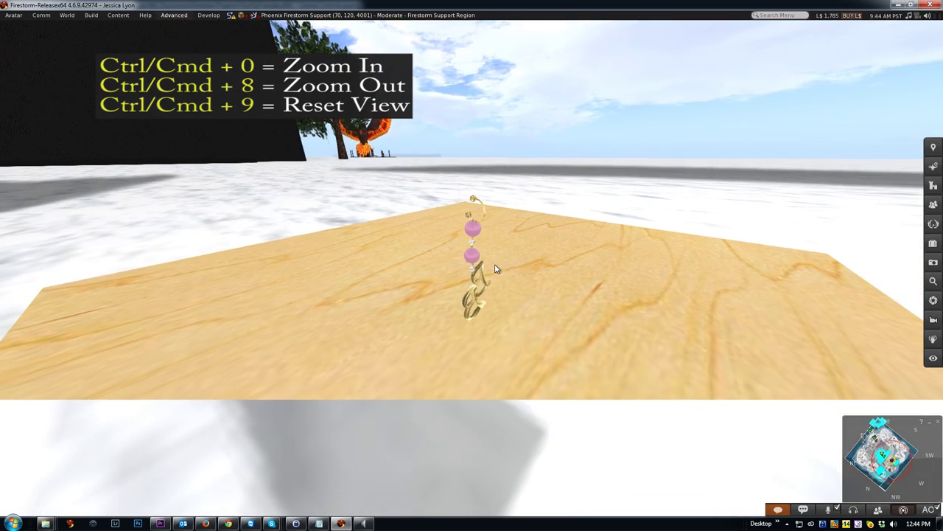
key(Escape)
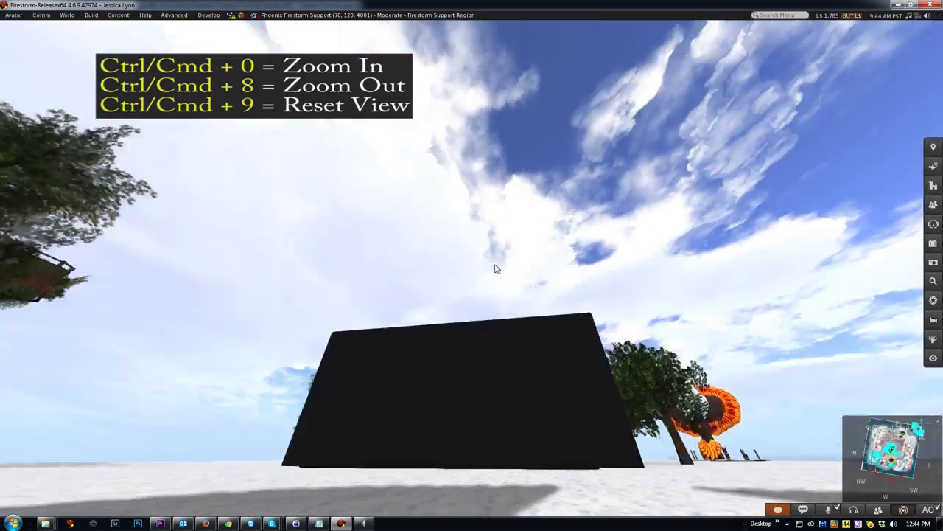
Step: Turn the avatar left toward the large black panel and try zooming in and resetting the view from behind it
key(Left)
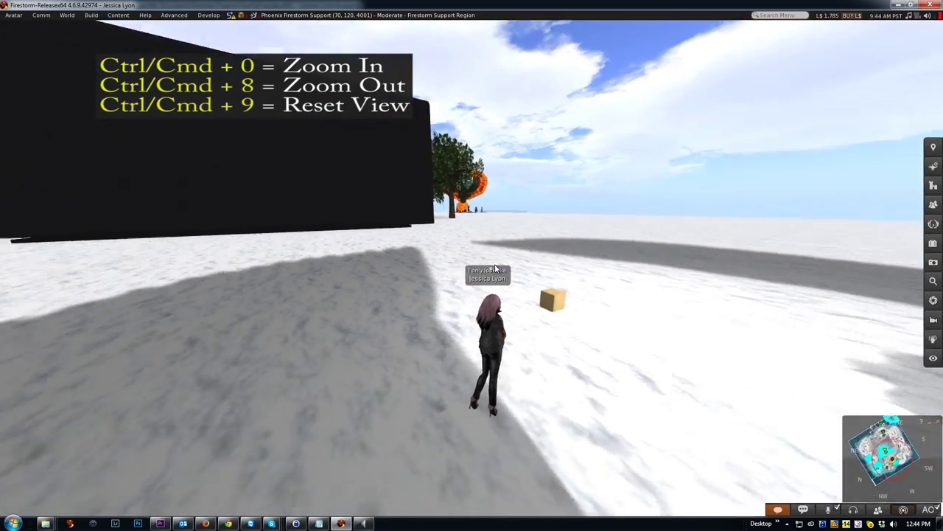
key(ctrl+0)
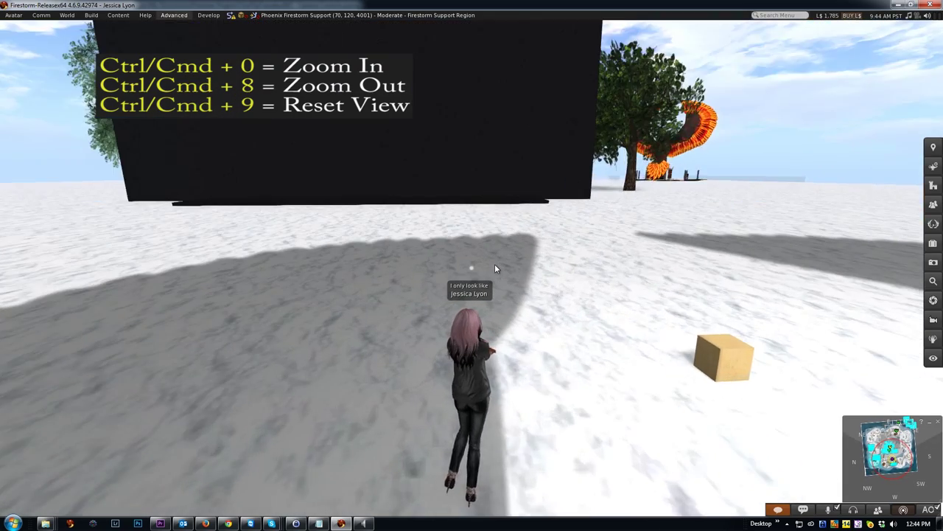
key(ctrl+0)
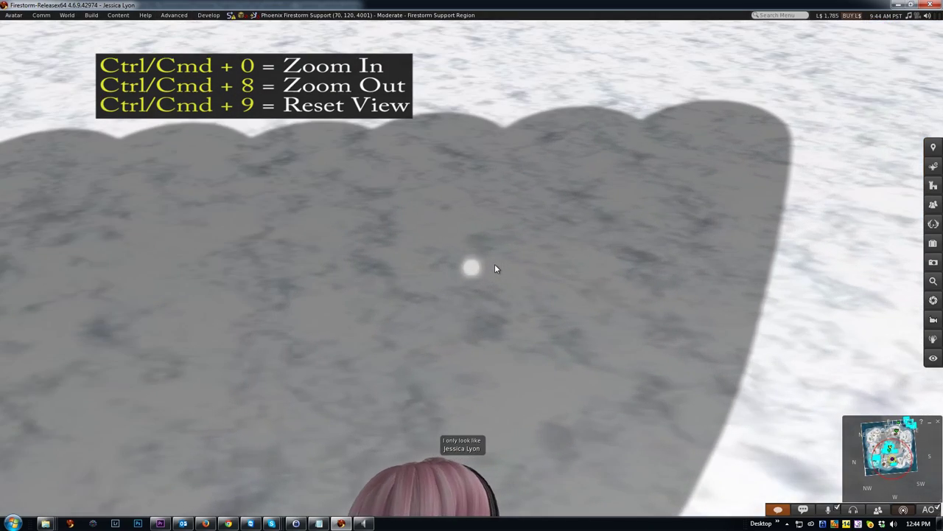
key(ctrl+9)
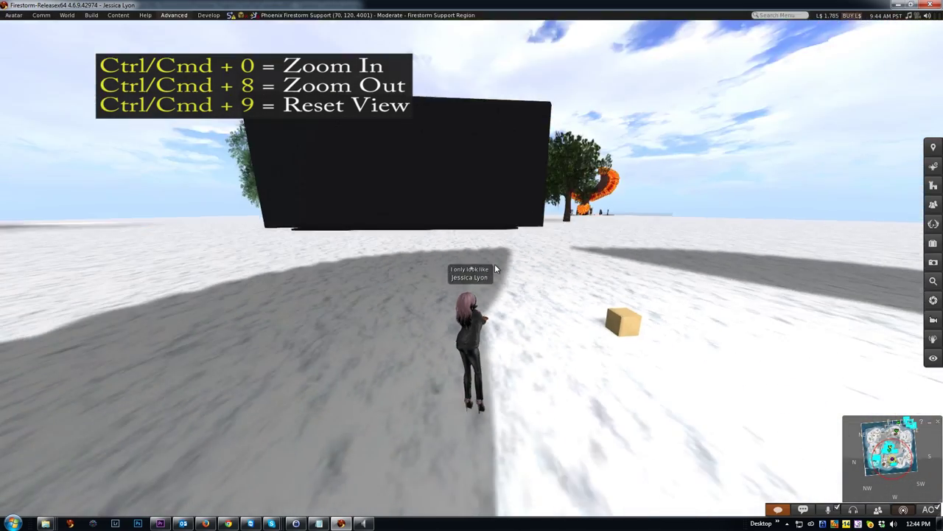
key(ctrl+0)
key(ctrl+0)
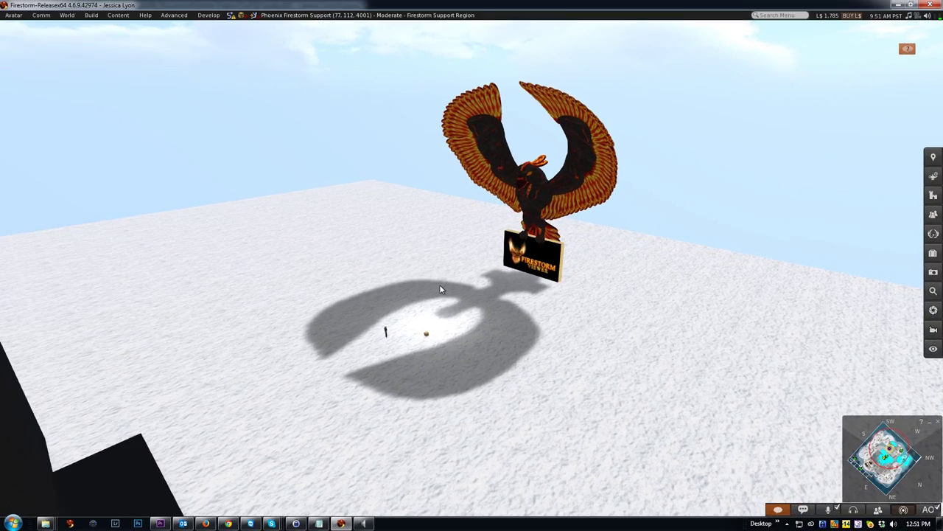
Step: Return the camera from the distant overview to behind the avatar and walk the avatar a short way near the Firestorm Viewer sign
key(Escape)
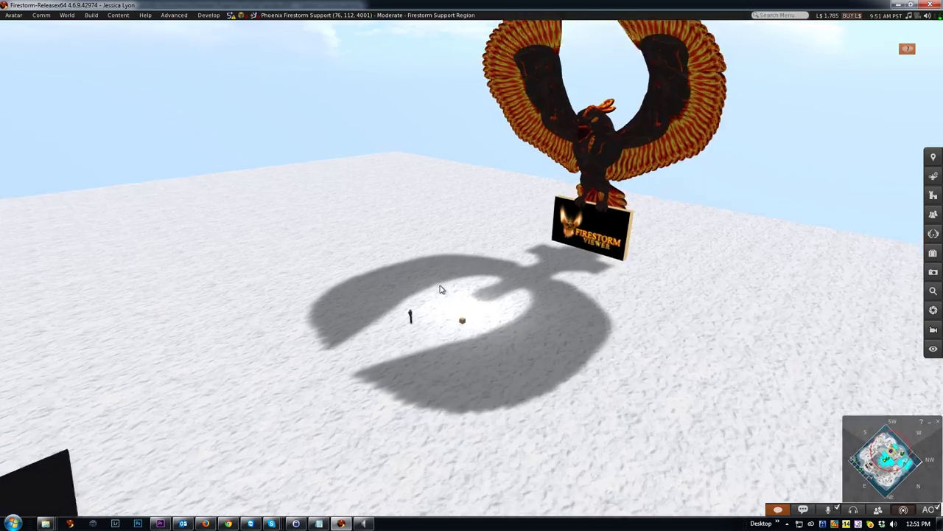
key(Up)
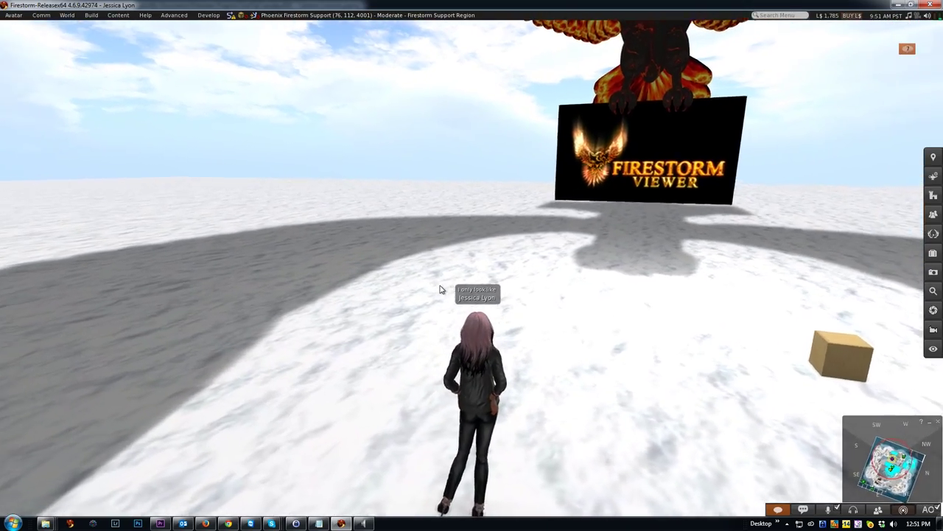
key(Right)
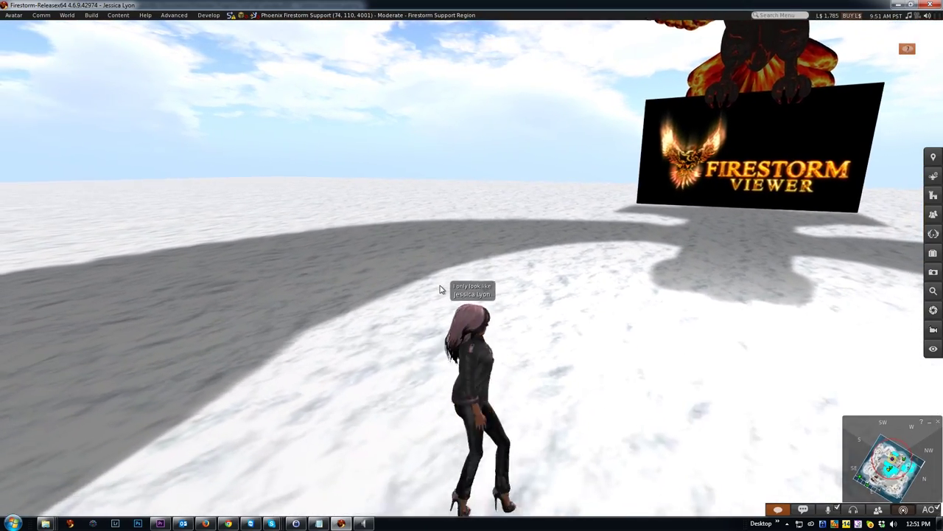
key(Left)
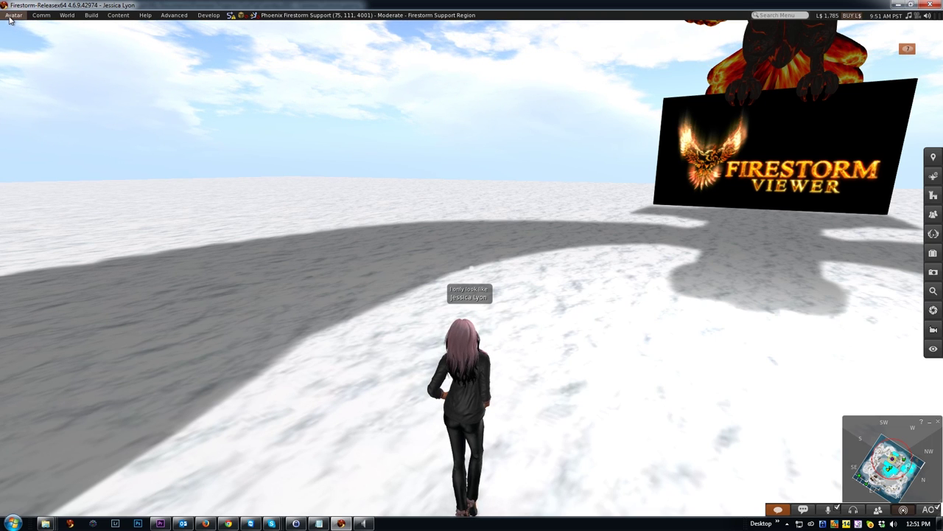
Step: Show the floating camera controls and move them down toward the middle of the view
click(14, 15)
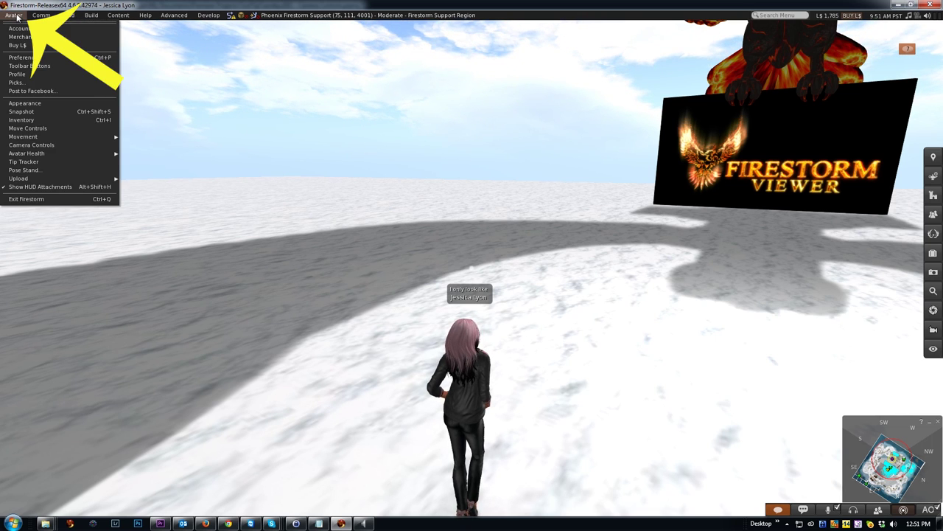
click(33, 145)
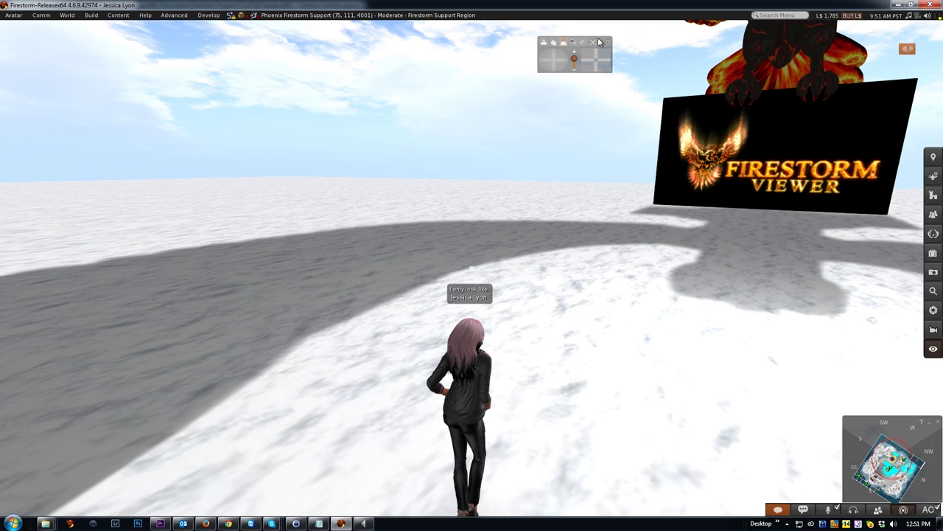
drag(599, 42, 573, 147)
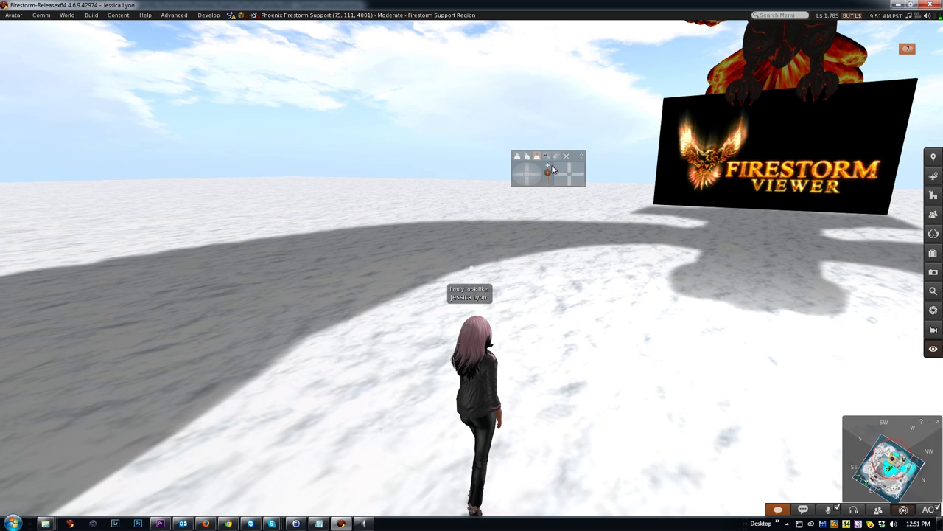
Step: Walk the avatar forward in rear view, turning it left away from the Firestorm Viewer sign and across the shadow
key(Up)
key(Left)
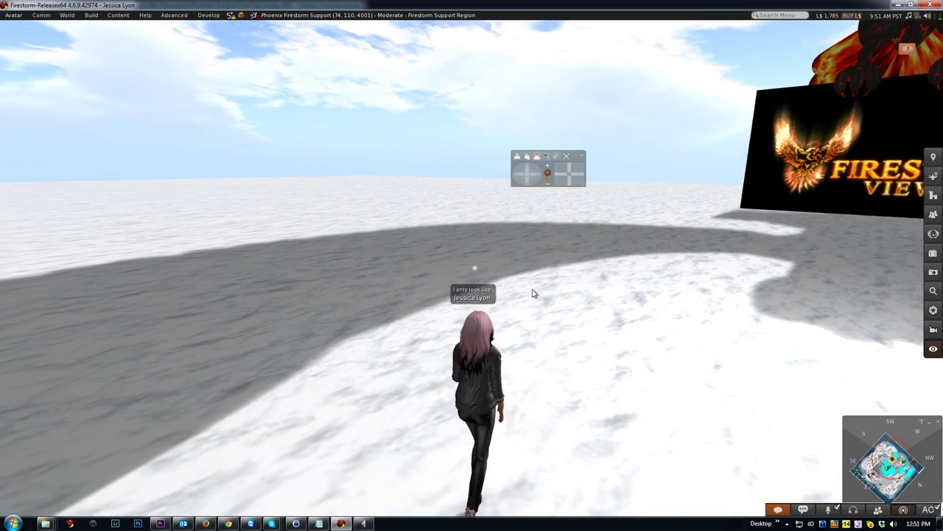
key(Up)
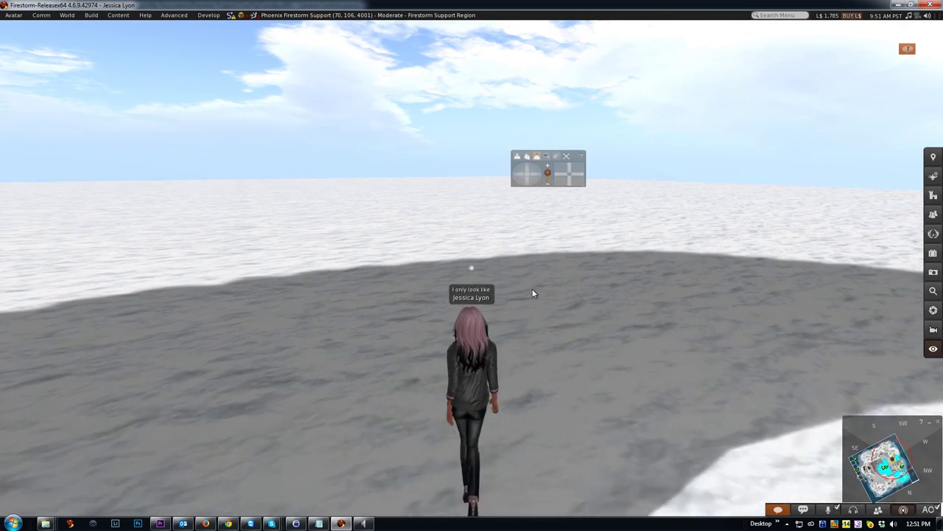
key(Up)
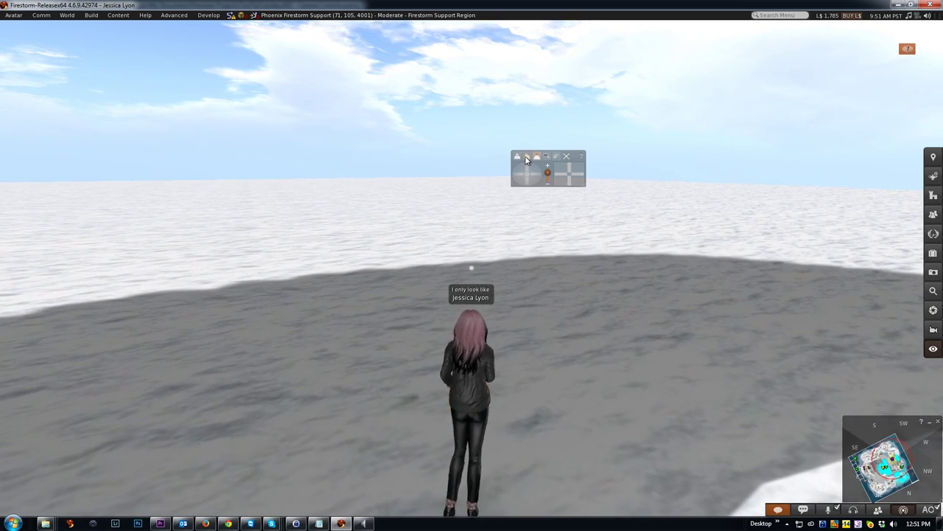
Step: Switch the camera to the over-the-shoulder side view and walk the avatar forward across the snow
click(526, 160)
key(Up)
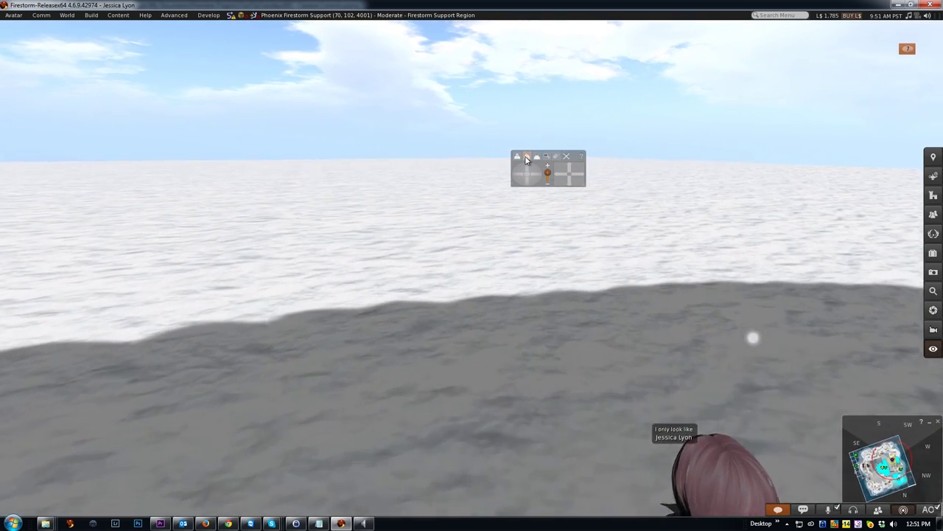
key(Up)
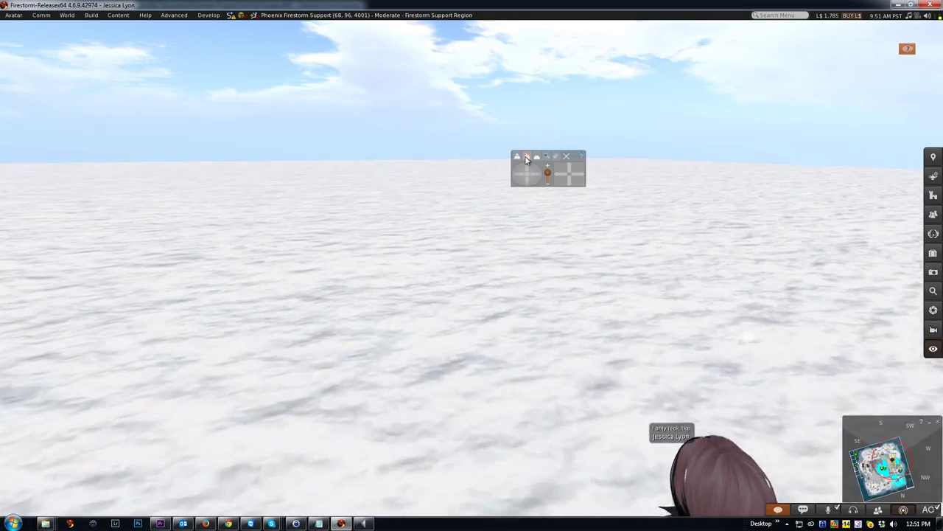
key(Up)
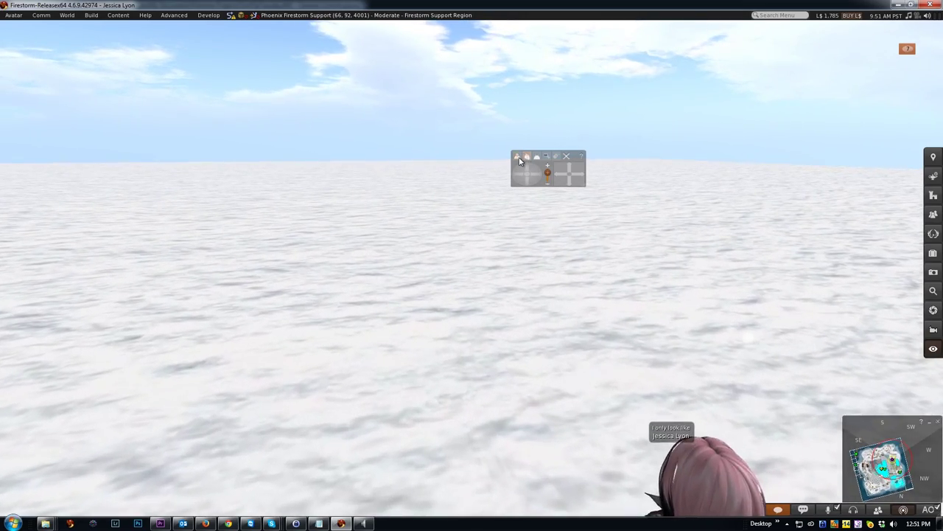
Step: Switch the camera to the front view and walk the avatar toward the camera
click(520, 159)
key(Up)
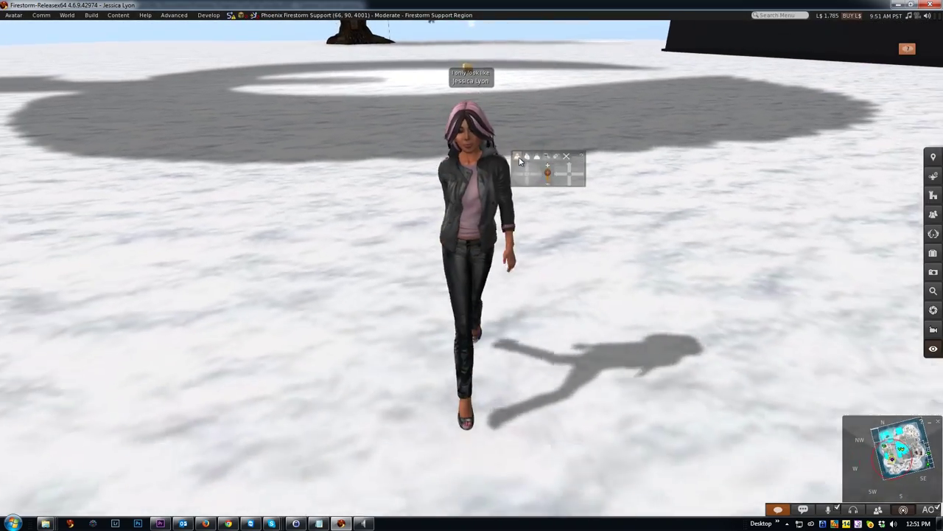
key(Up)
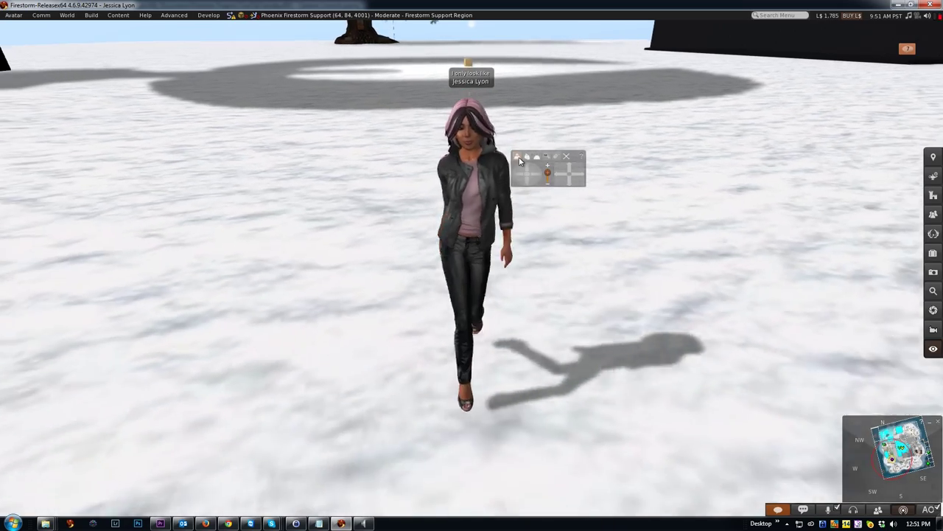
Step: Orbit and pan the camera around the avatar with the camera controls, then move the avatar to reset the view
click(526, 168)
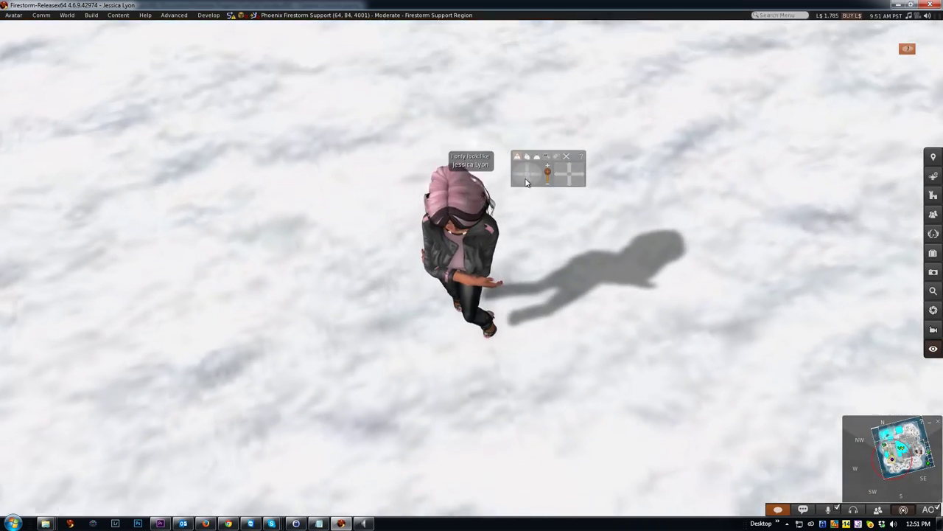
drag(526, 182, 578, 177)
click(573, 169)
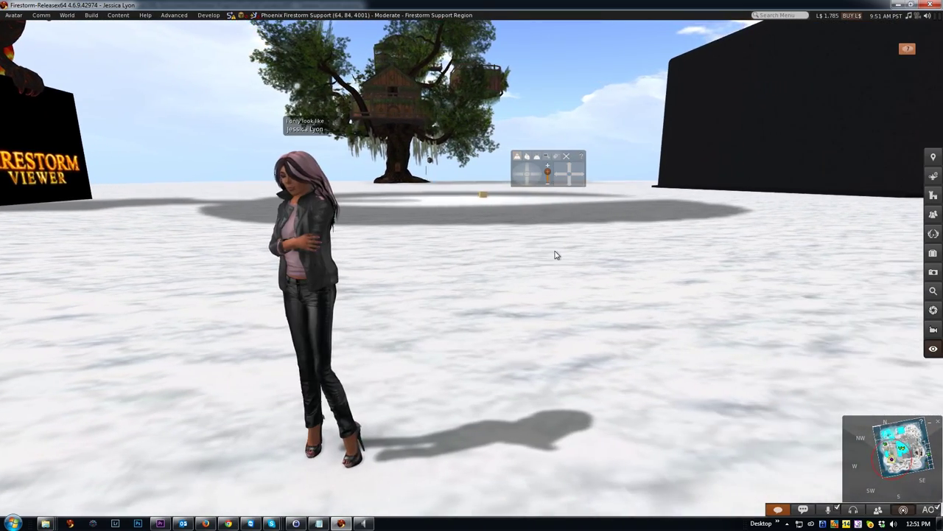
key(Down)
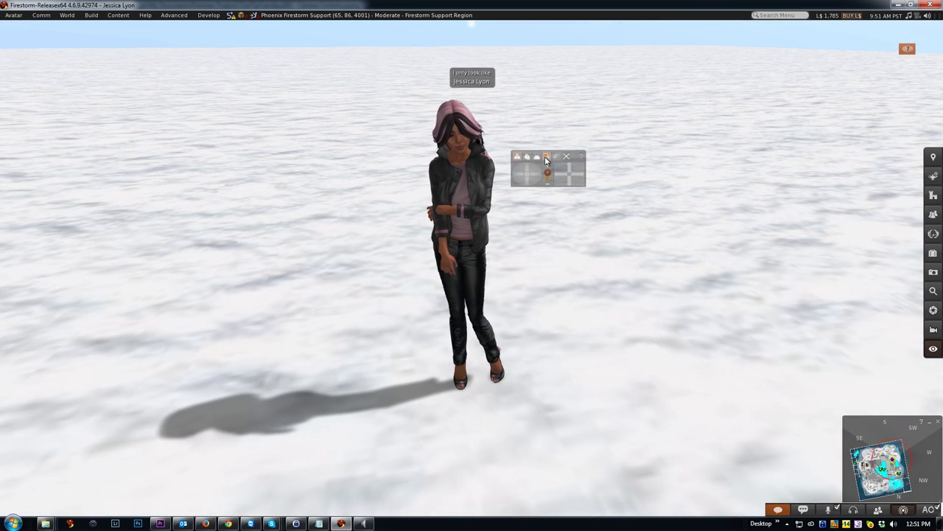
Step: Pull the camera far back and above the avatar for a distant overview, then switch to mouselook view
alt+drag(641, 212, 641, 331)
alt+drag(445, 330, 444, 340)
alt+drag(472, 381, 470, 336)
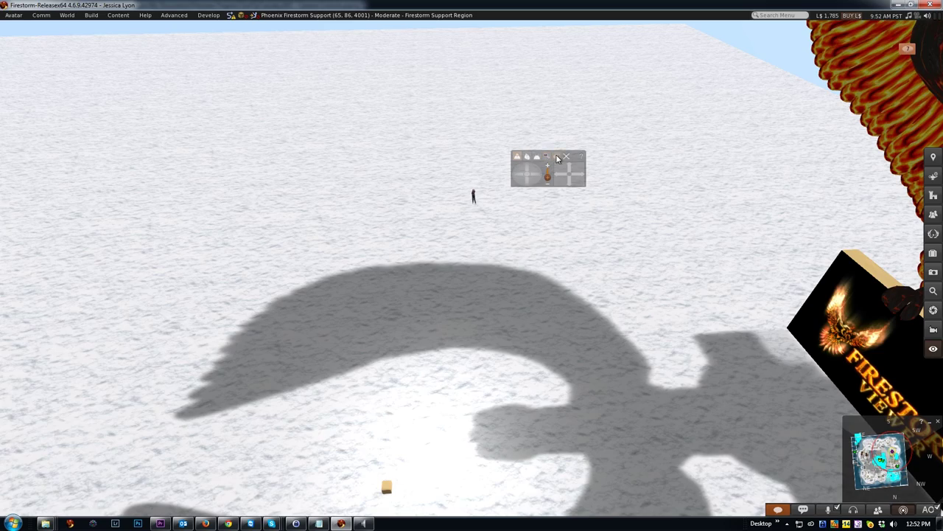
click(557, 157)
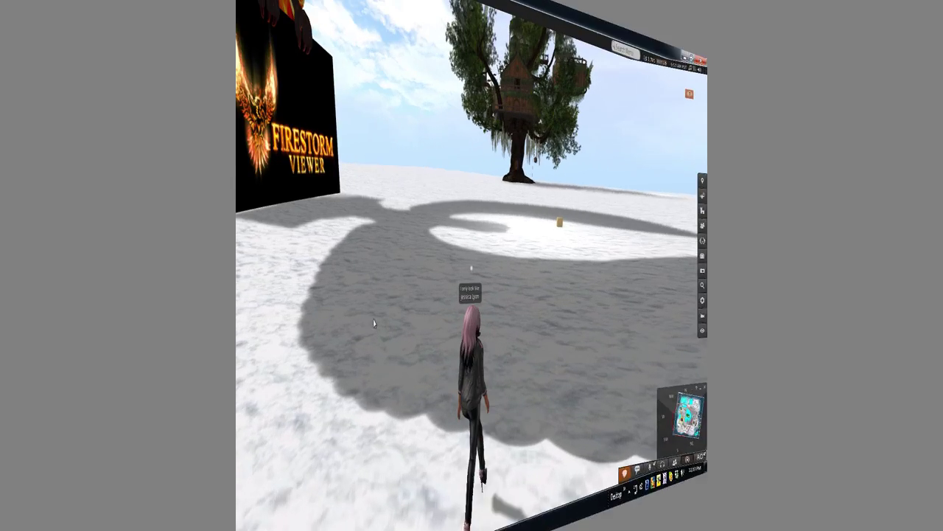
Step: Walk the avatar toward the treehouse, locate Cameratools among the photo and video options, and open its window
key(Up)
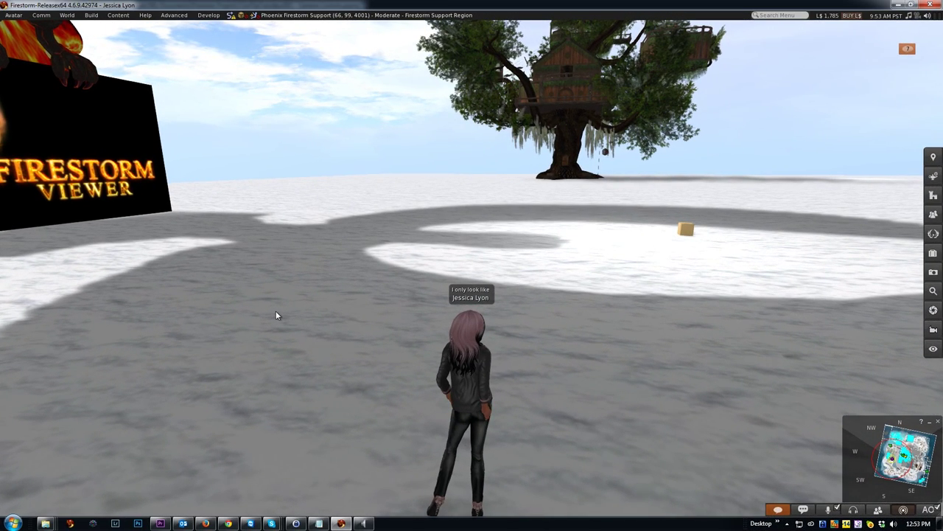
click(67, 15)
mouse_move(118, 194)
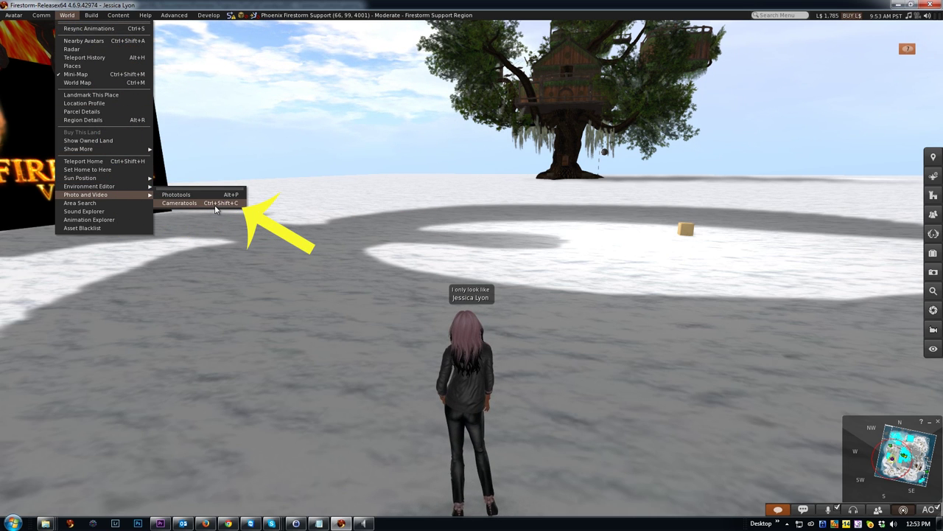
click(583, 257)
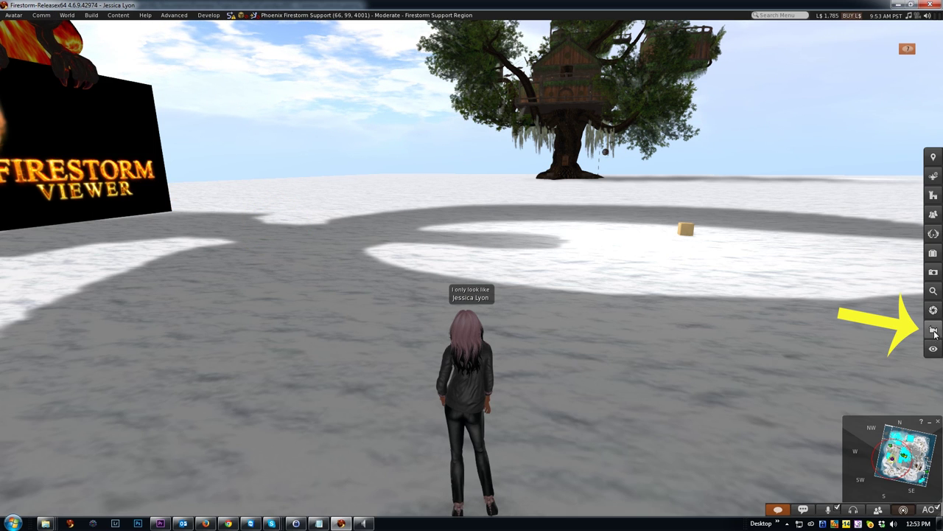
click(933, 331)
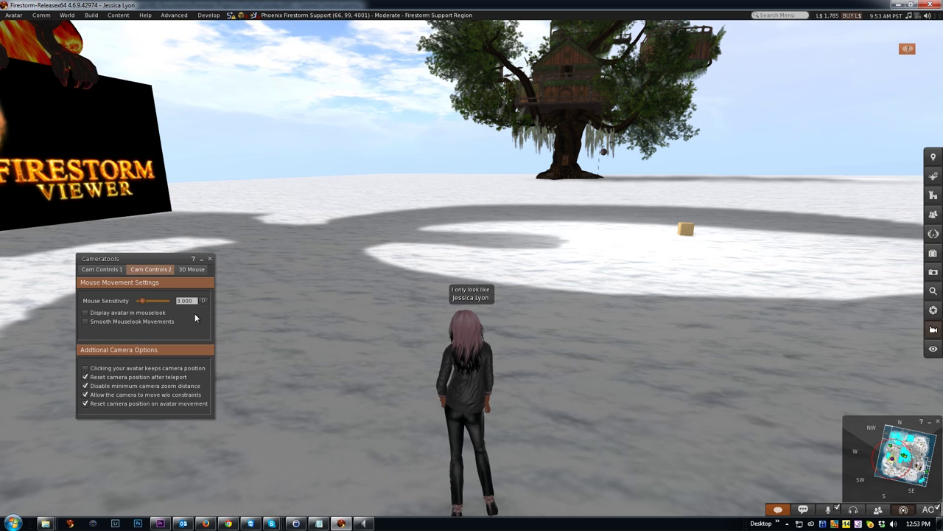
drag(135, 260, 144, 258)
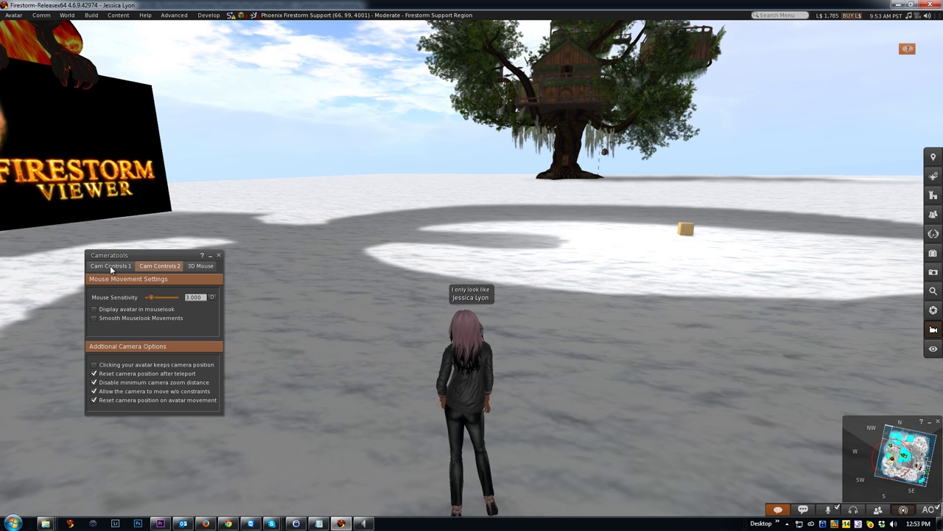
Step: Show the Cam Controls 1 settings, then orbit the camera around the avatar and pan it in each direction
click(109, 265)
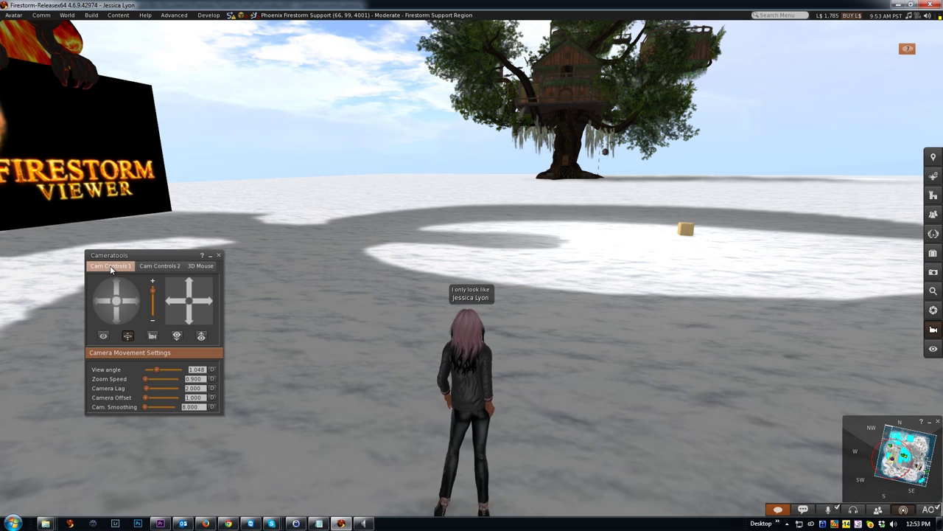
drag(140, 258, 157, 252)
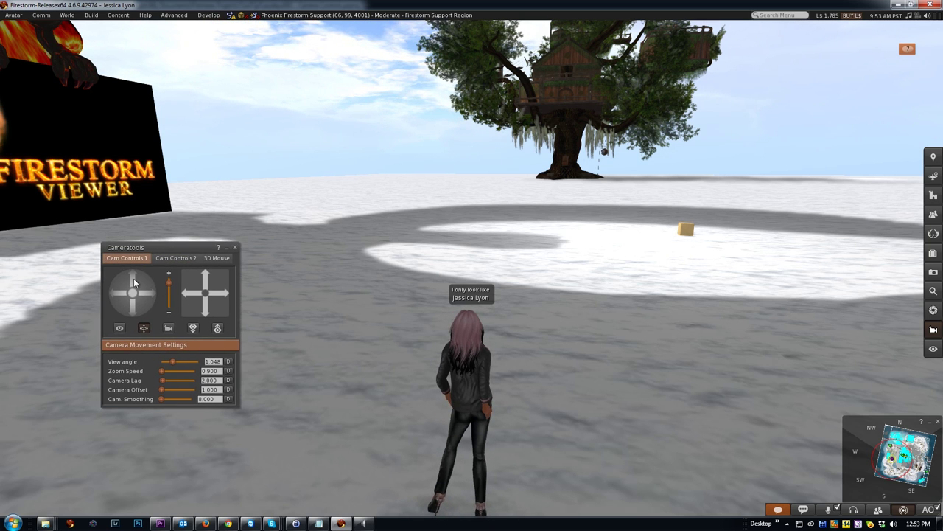
mouse_move(134, 277)
mouse_down()
mouse_move(135, 310)
mouse_move(151, 291)
mouse_move(122, 289)
mouse_up()
click(209, 279)
click(207, 310)
click(223, 294)
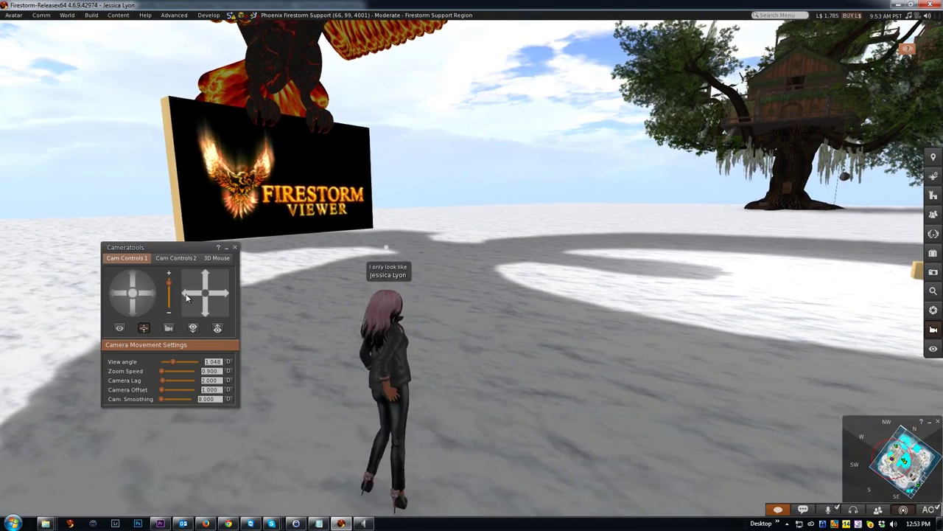
click(187, 293)
Step: Return the camera behind the avatar by walking it forward toward the treehouse
click(367, 302)
key(Up)
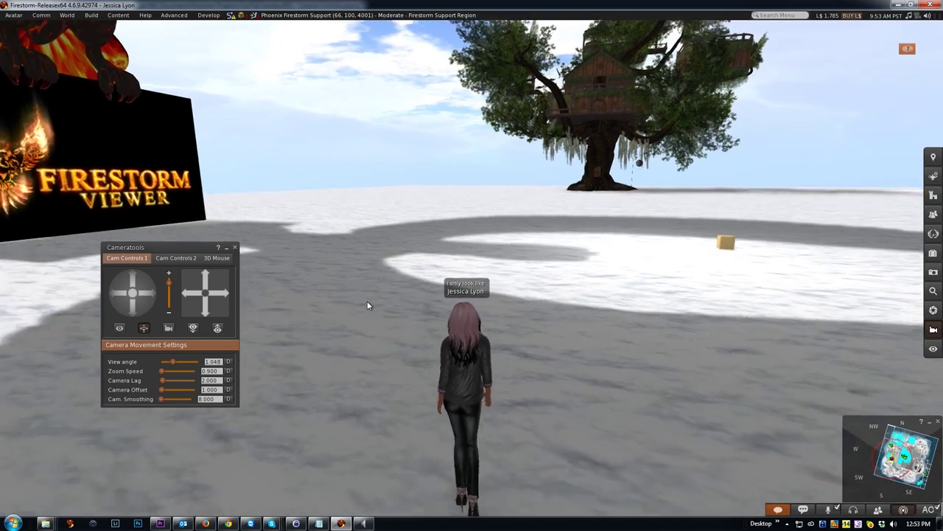
key(Up)
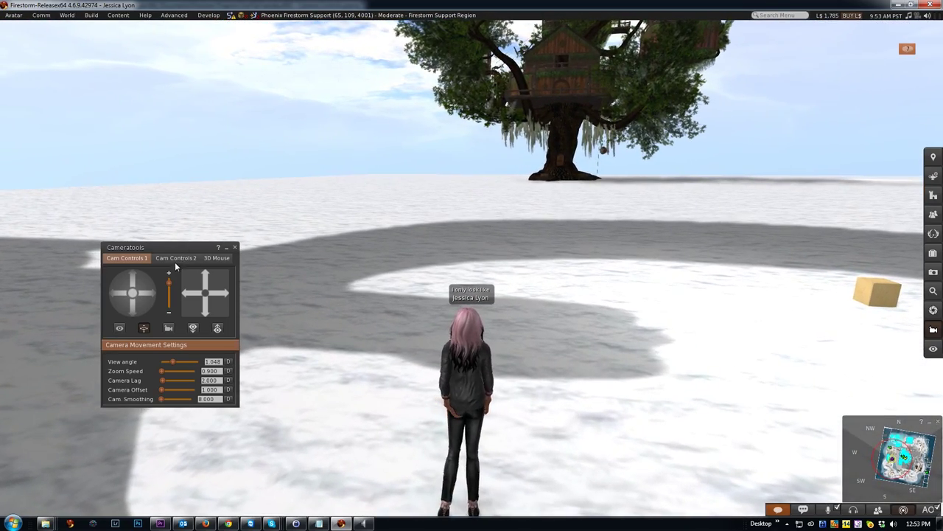
Step: Show the Cam Controls 2 settings, orbit the camera away from the avatar, and walk the avatar to reset the camera position
click(175, 258)
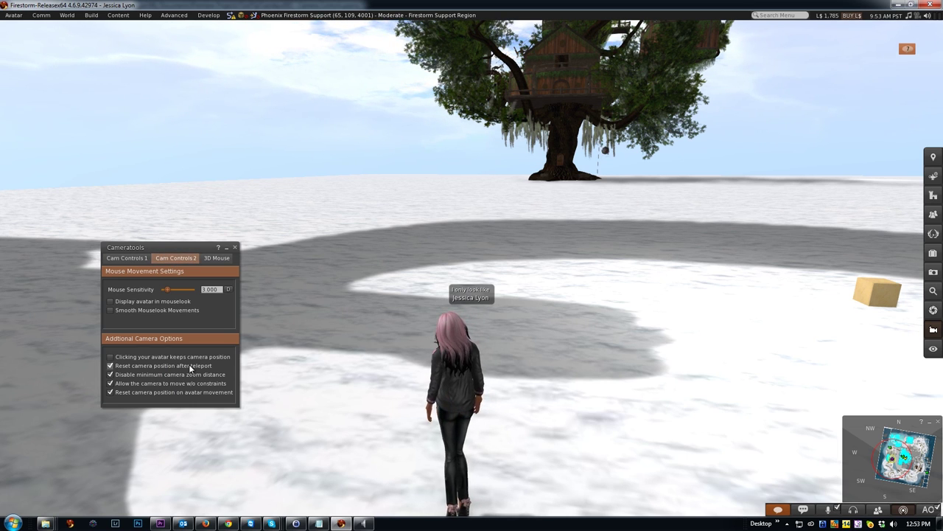
alt+drag(460, 324, 411, 340)
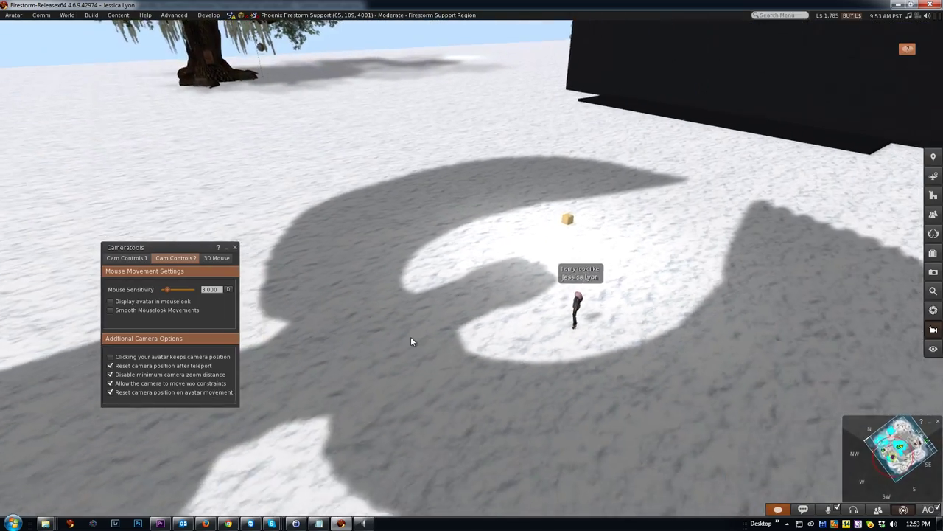
key(Up)
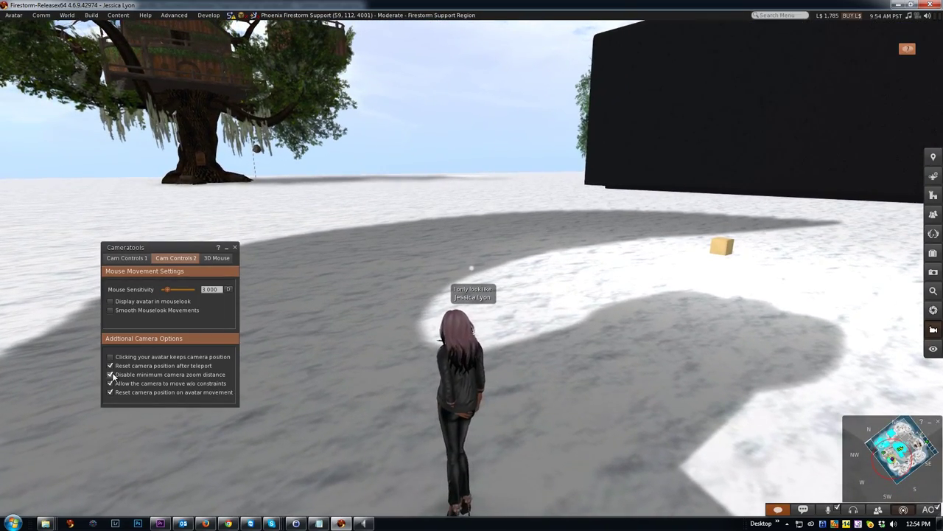
Step: Focus the camera on the wooden box, then walk the avatar toward the Firestorm Viewer sign to bring the camera back
alt+drag(722, 246, 722, 207)
key(m)
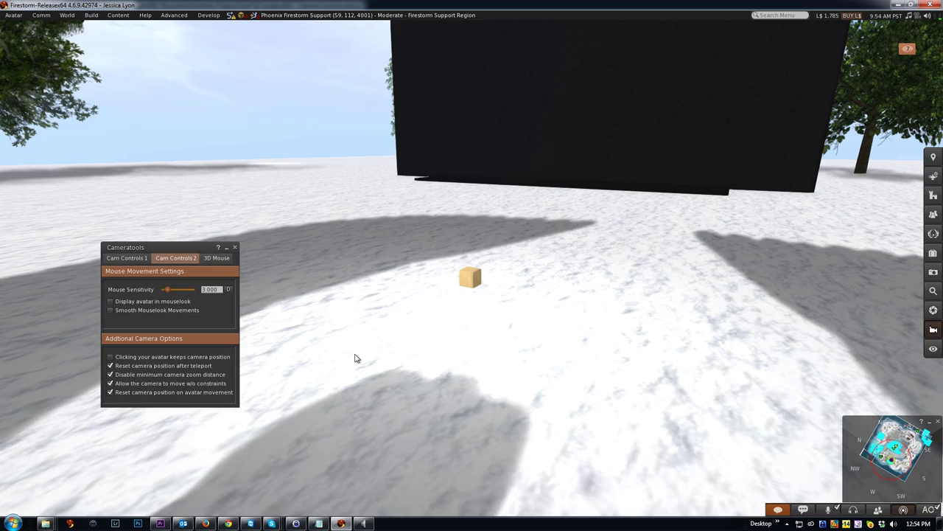
key(Up)
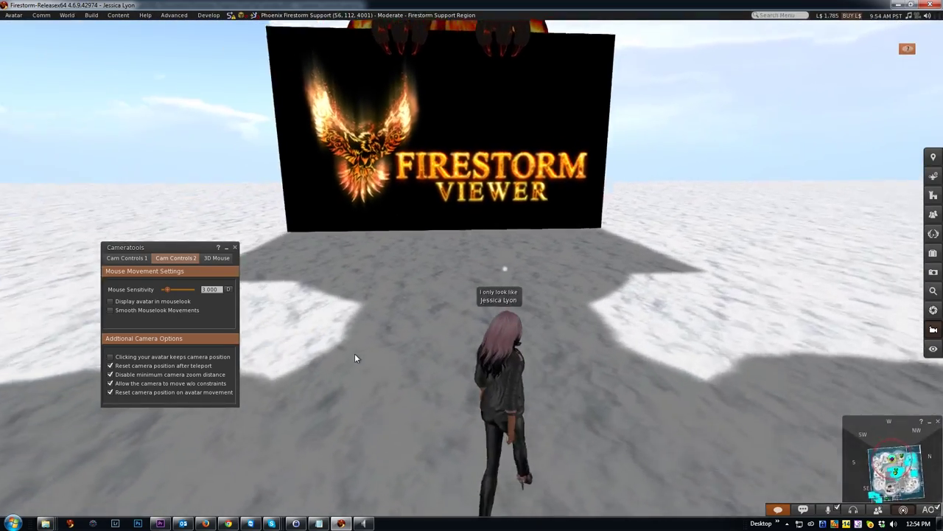
Step: Walk the avatar up to the Firestorm Viewer sign and turn it left and right beside it
key(Left)
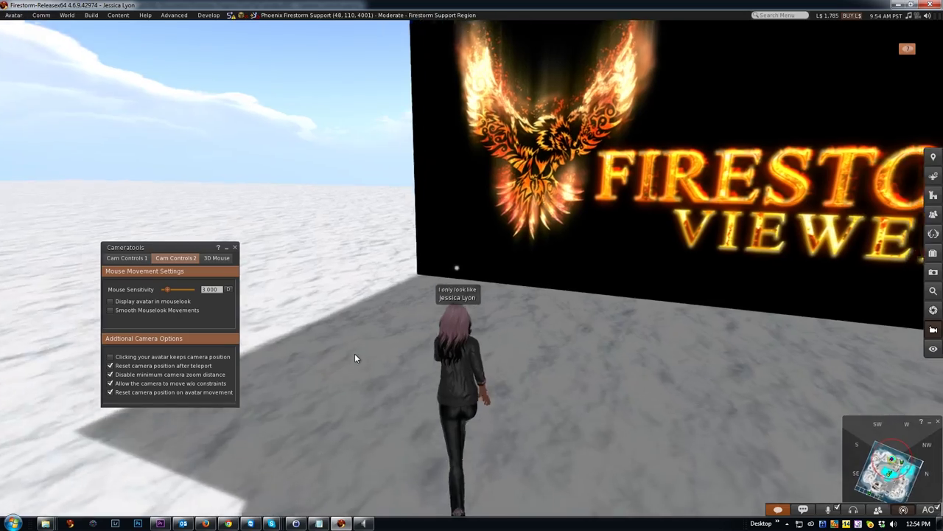
key(Right)
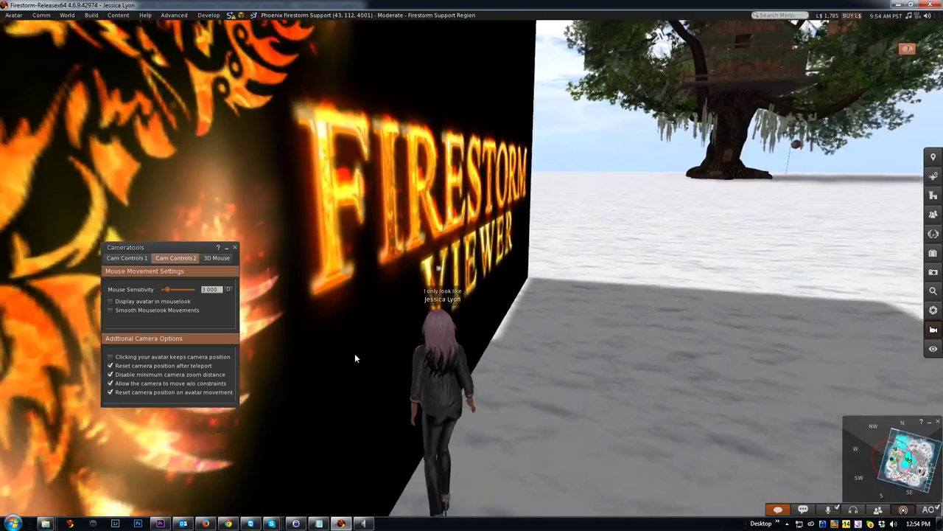
key(Left)
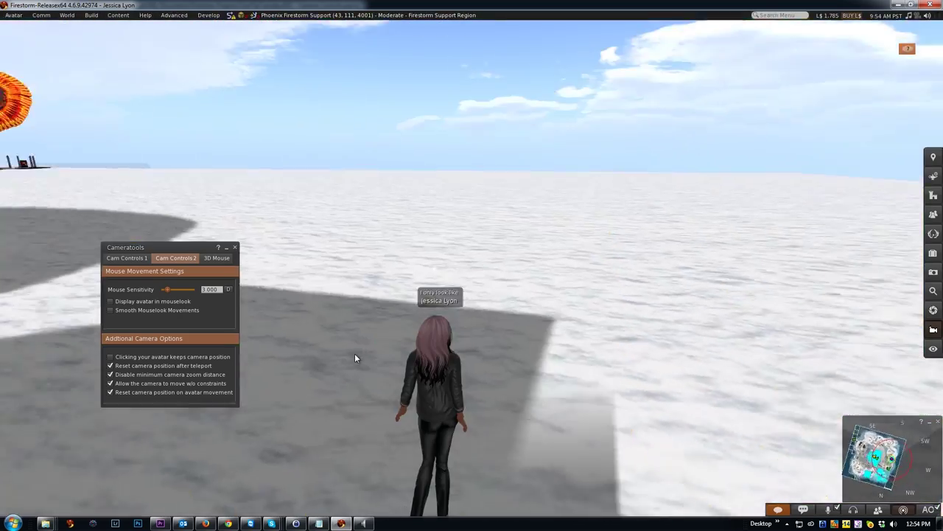
key(Right)
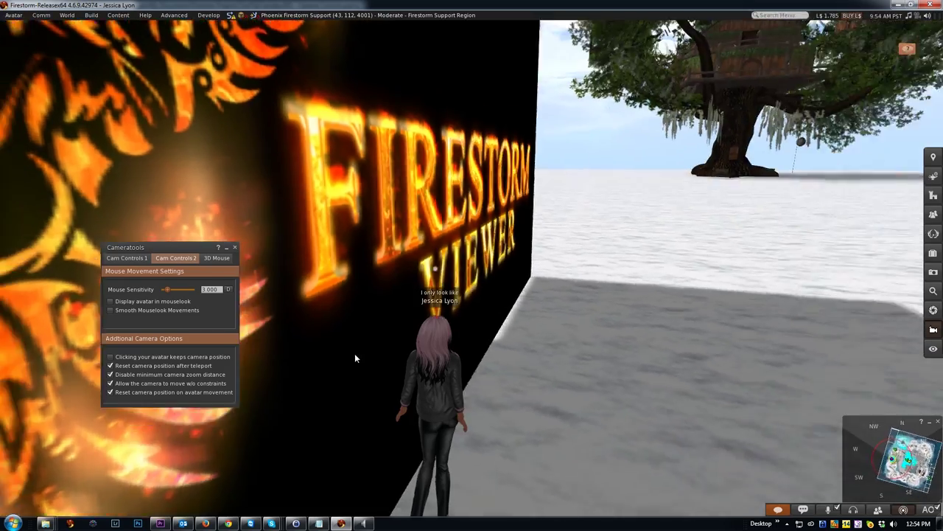
Step: Disable moving the camera without constraints, and turn the avatar both ways around the Firestorm Viewer sign
key(Right)
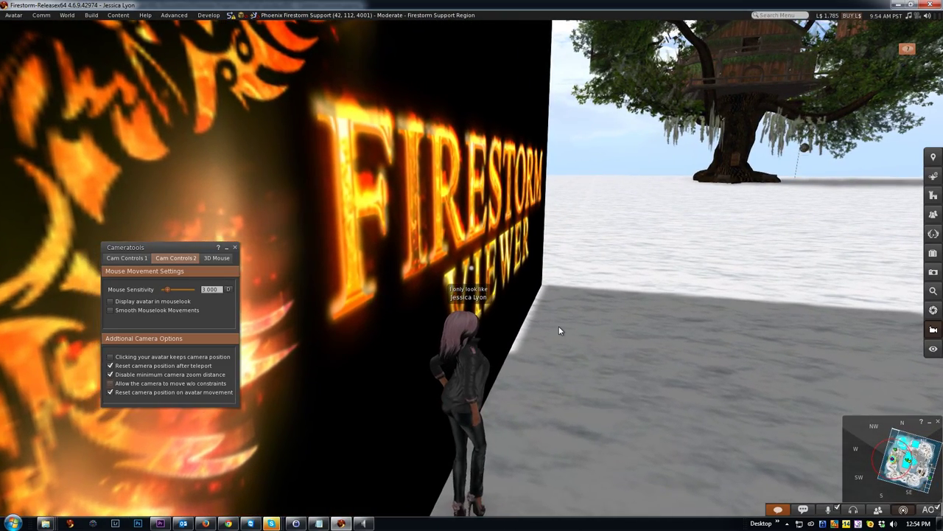
key(Right)
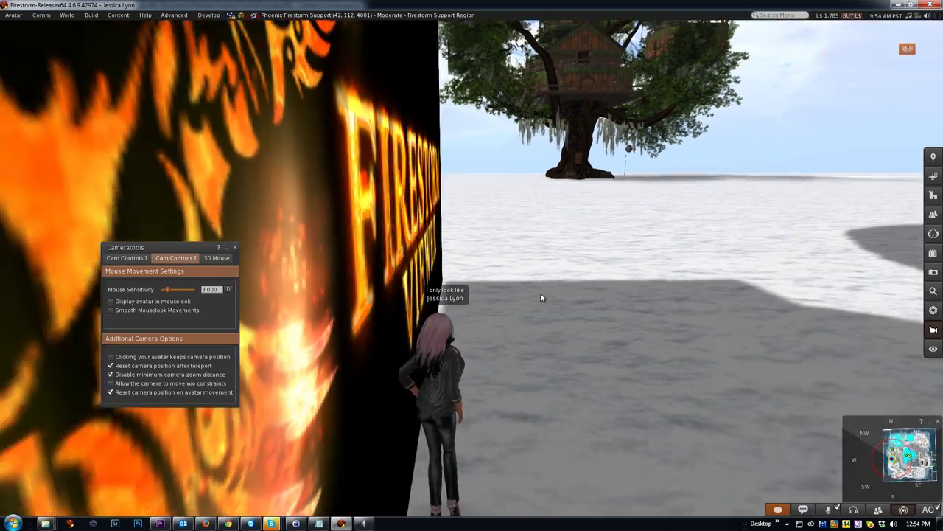
key(Left)
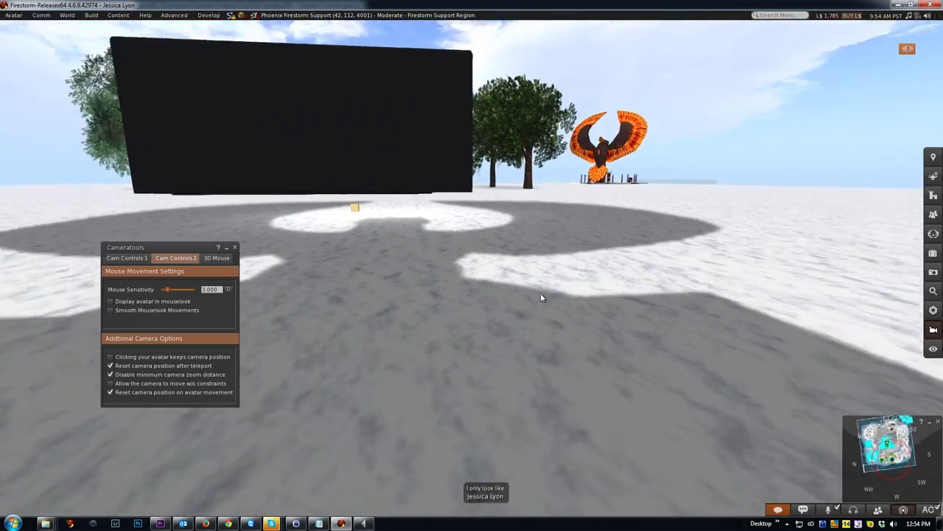
key(Right)
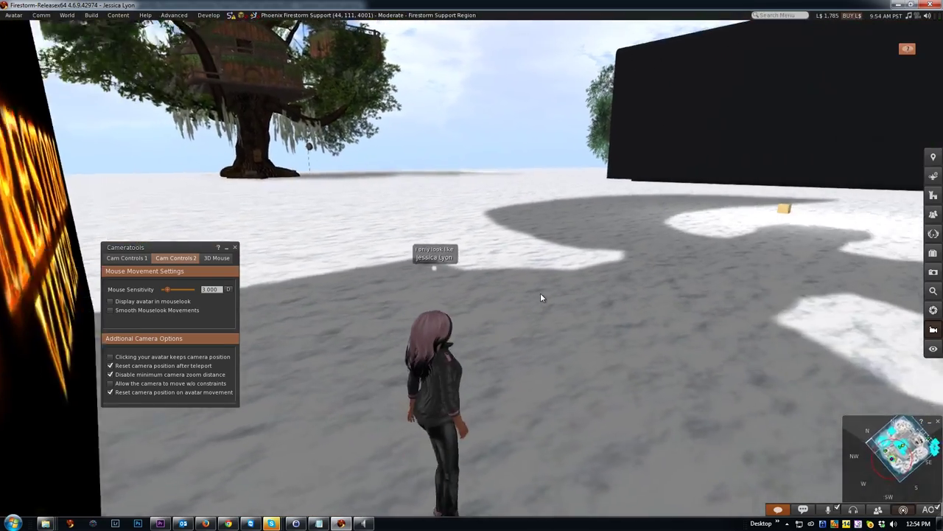
key(Right)
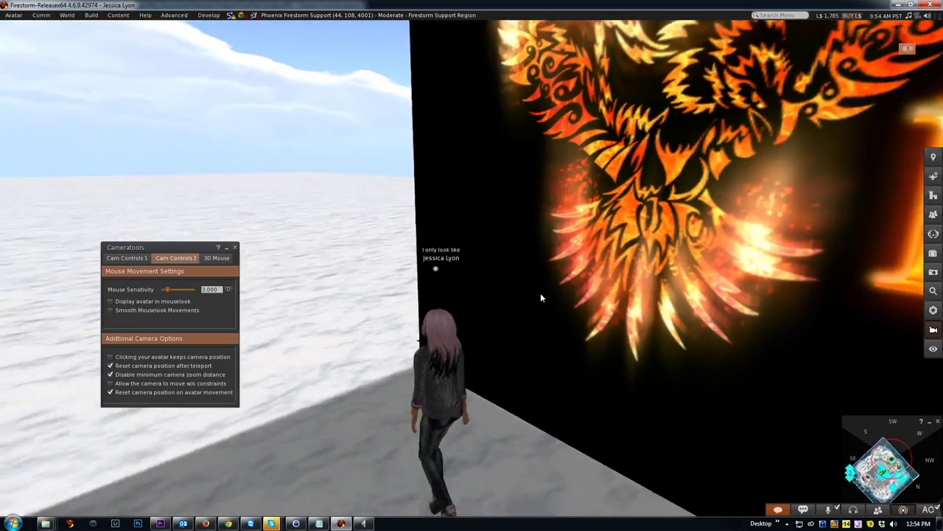
key(Right)
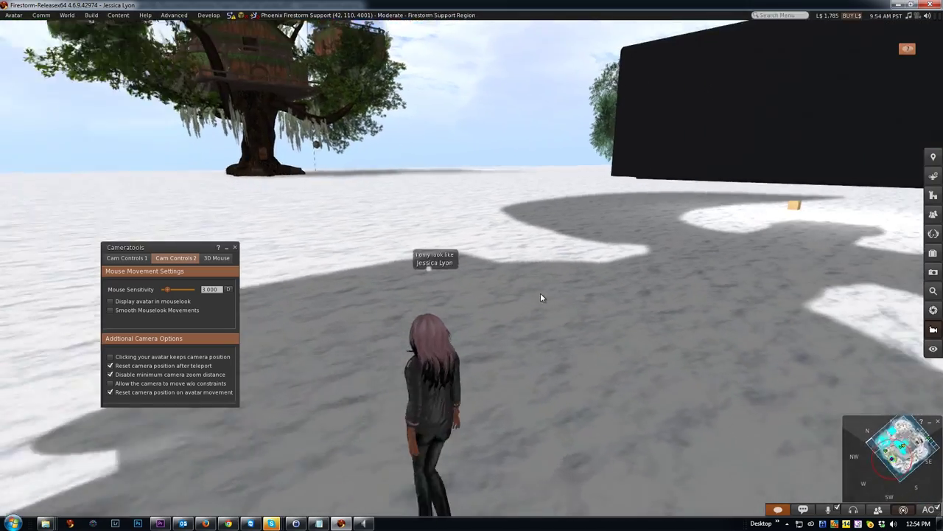
key(Left)
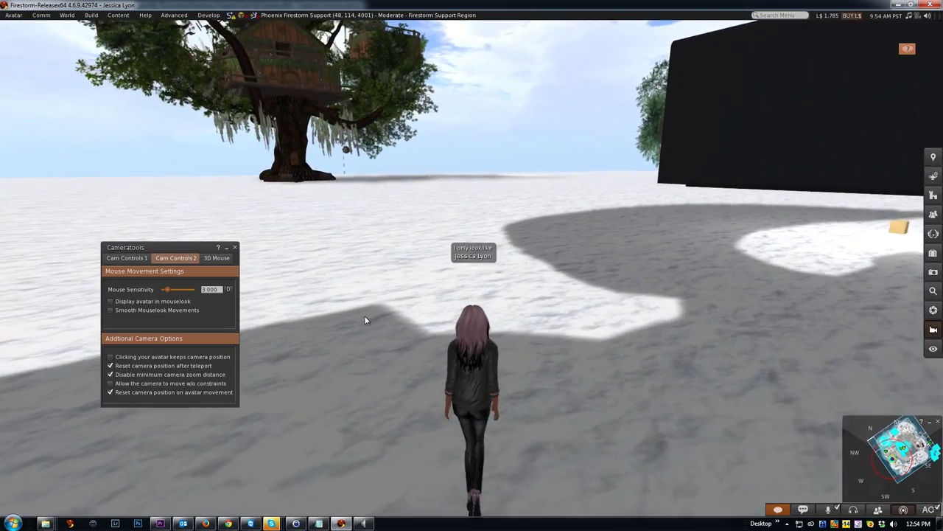
Step: Disable resetting the camera position on avatar movement, and walk the avatar past the Firestorm Viewer sign under a fixed camera
key(Left)
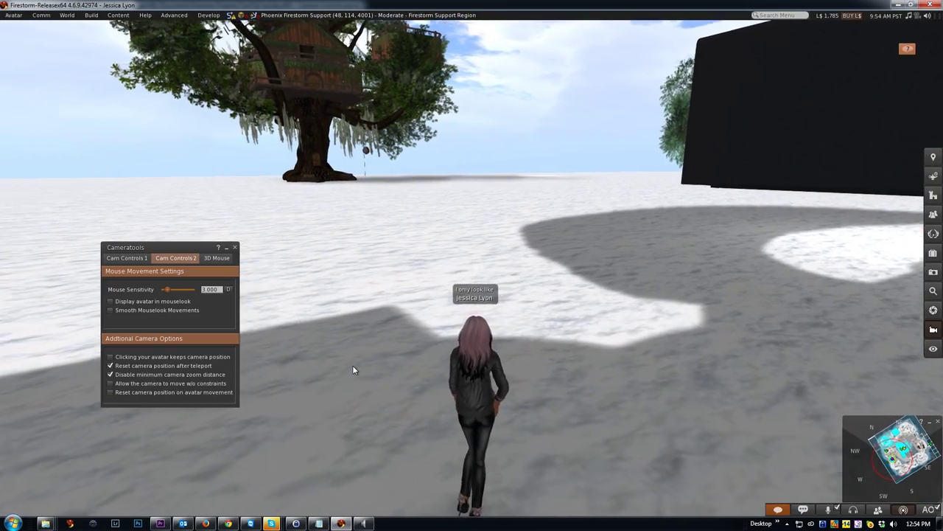
key(Left)
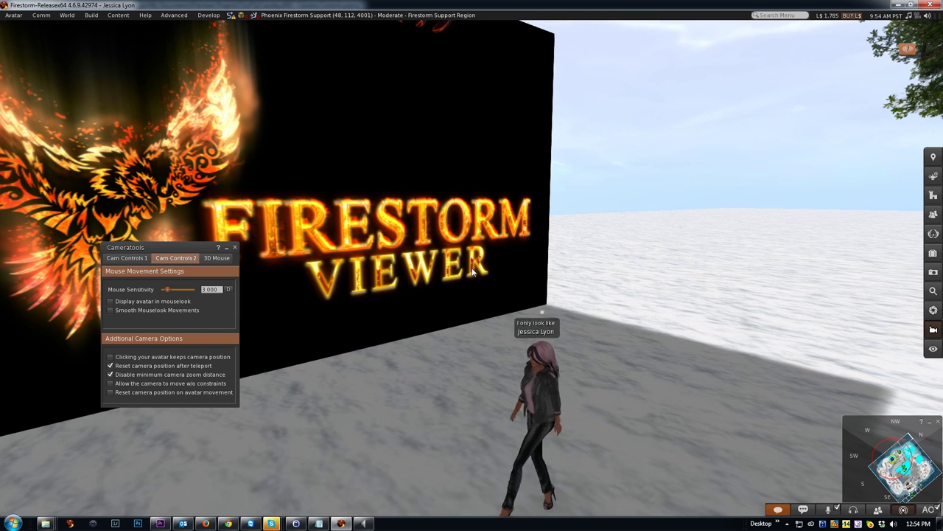
key(Up)
key(Right)
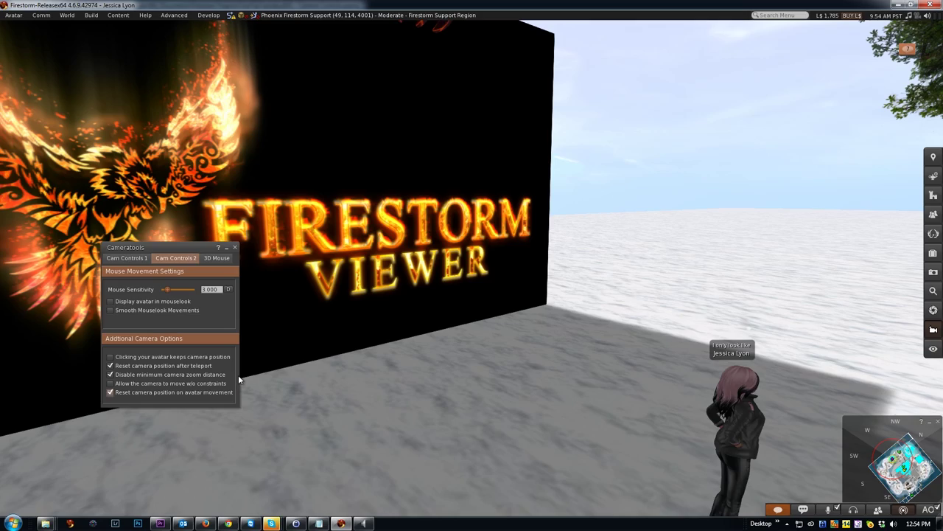
Step: Re-enable resetting the camera position on avatar movement, and walk the avatar toward the wooden box
key(Up)
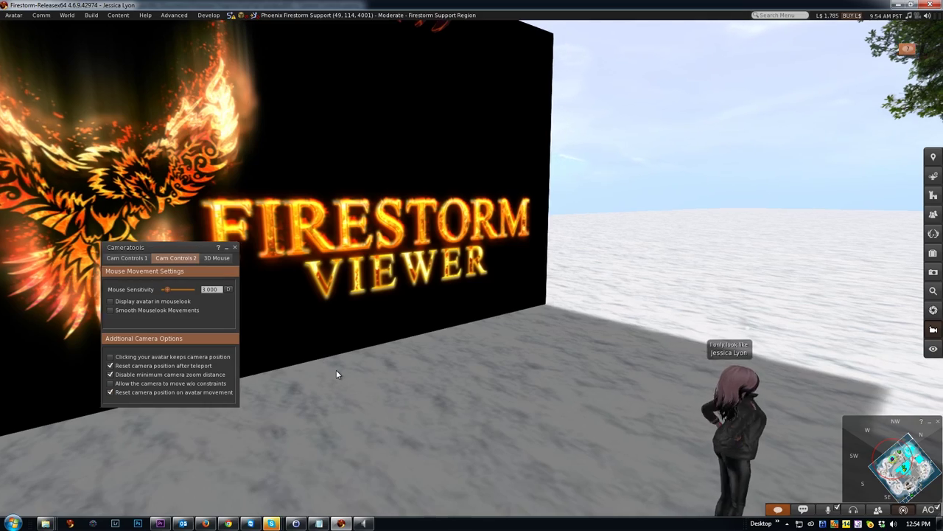
key(Right)
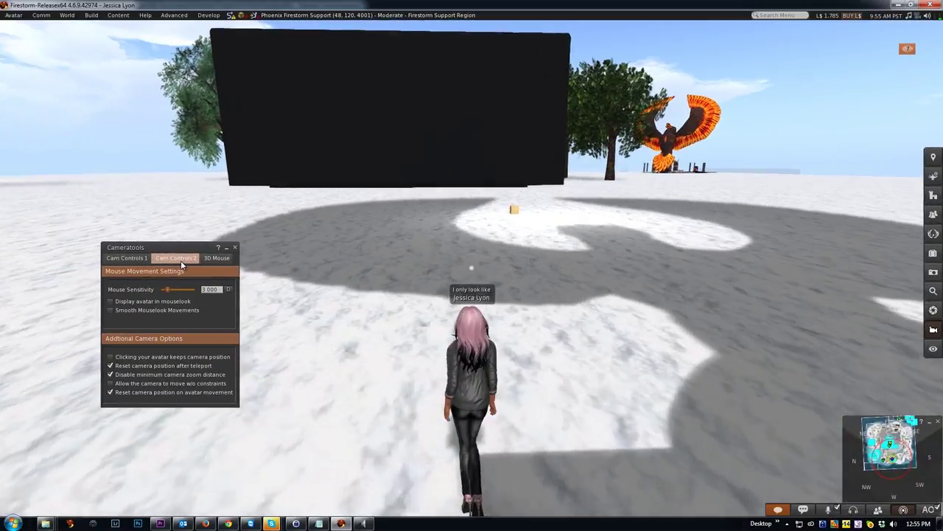
key(Up)
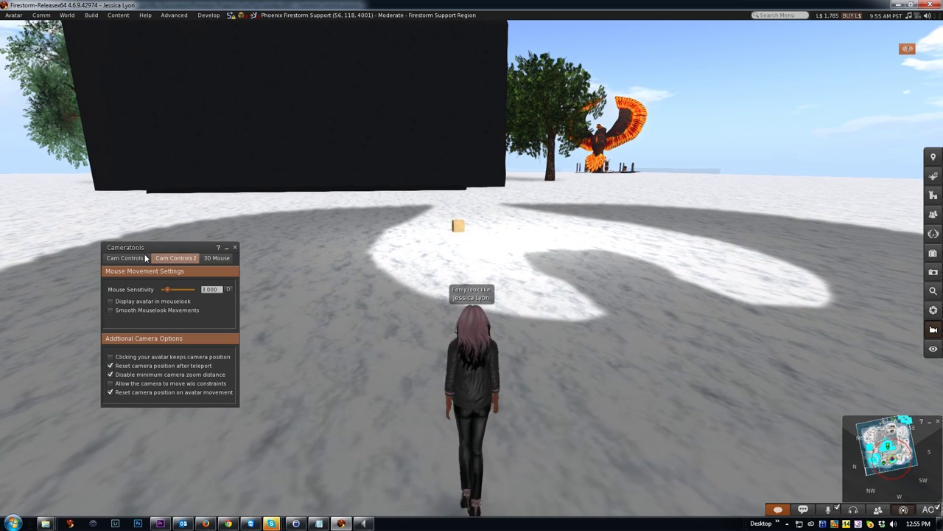
Step: Show the Cam Controls 1 settings, focus the camera on the jewelry on the wooden box, and store that camera view
click(118, 260)
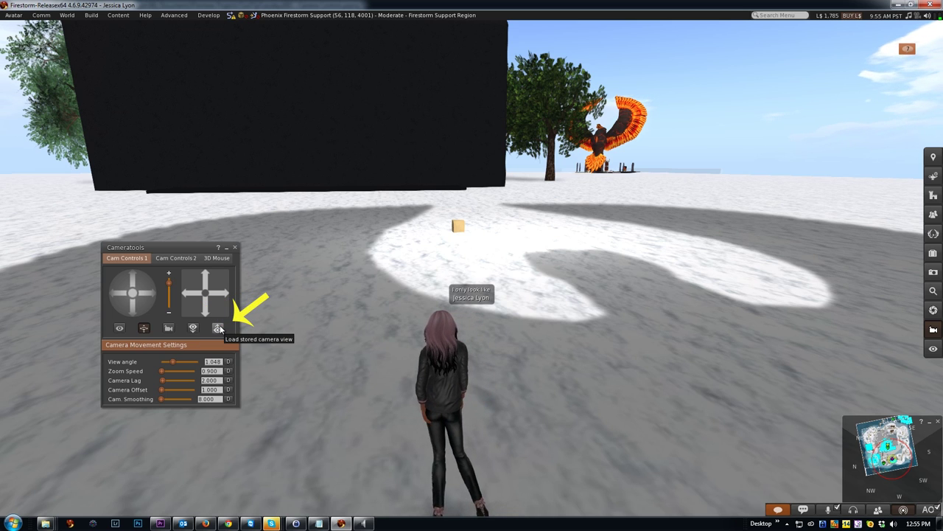
alt+drag(457, 226, 251, 169)
ctrl+alt+drag(452, 198, 324, 243)
ctrl+alt+drag(505, 222, 474, 260)
alt+click(474, 261)
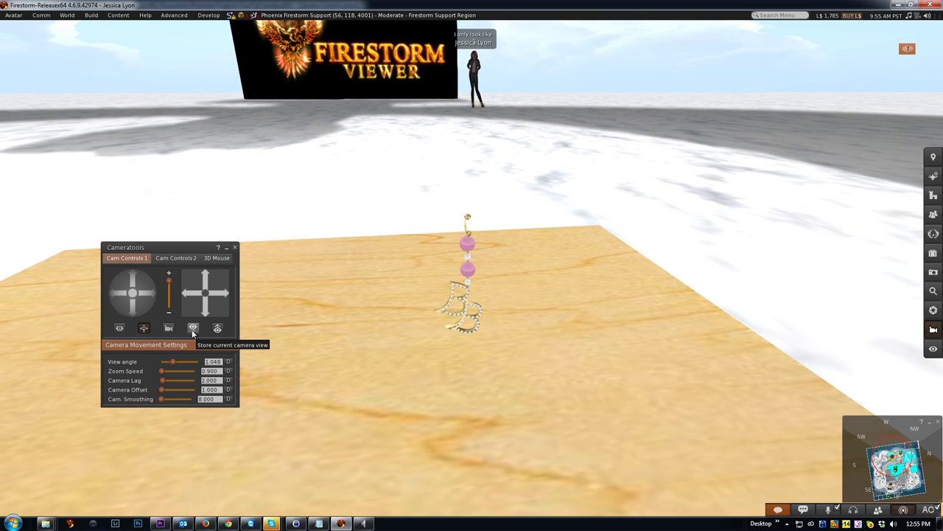
click(312, 261)
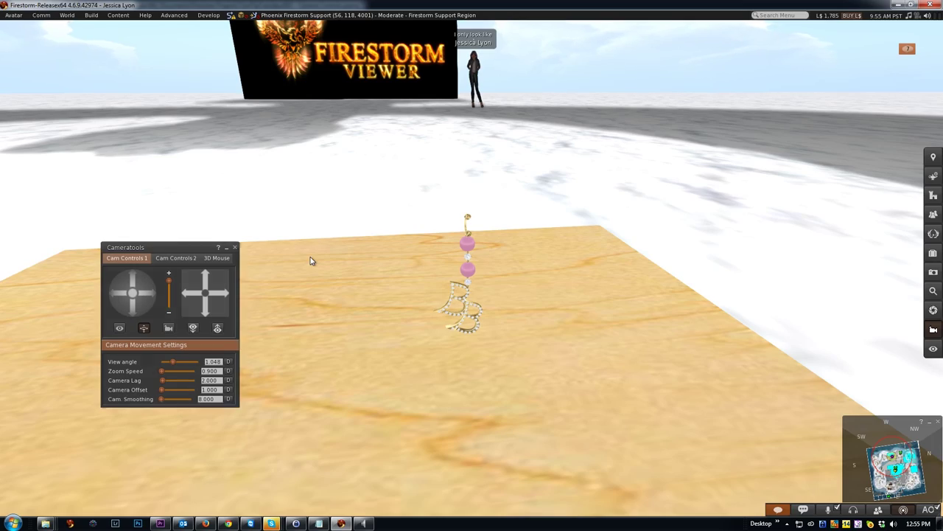
Step: Walk the avatar toward the treehouse with a short flight on the way, and load the stored camera view
key(Up)
key(Right)
key(Up)
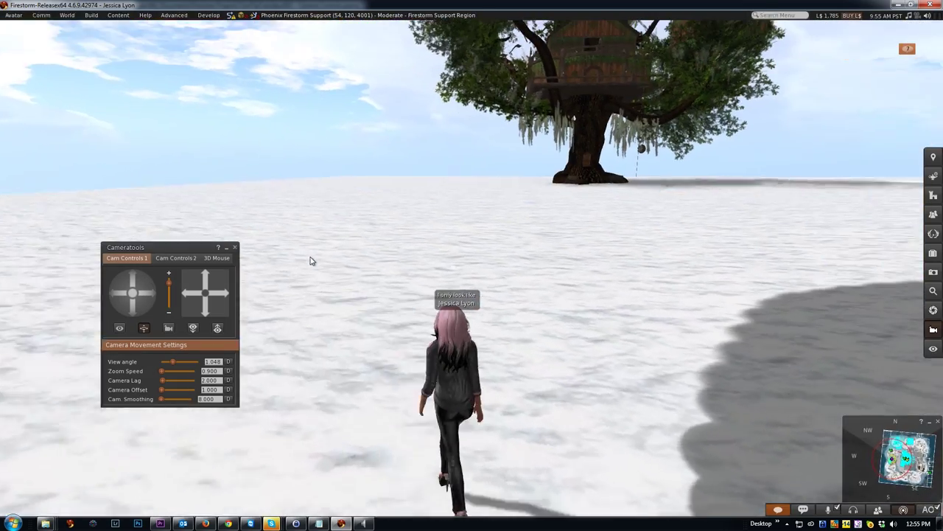
key(Home)
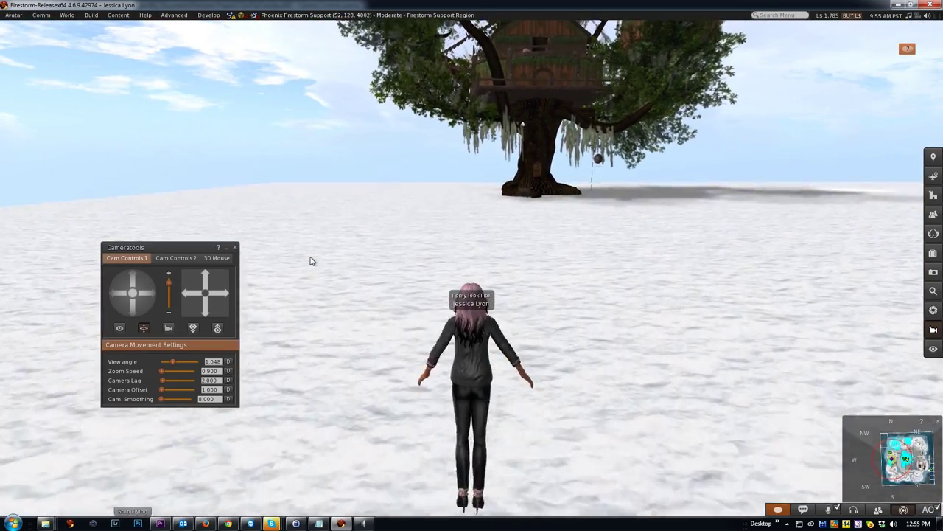
key(Up)
key(Home)
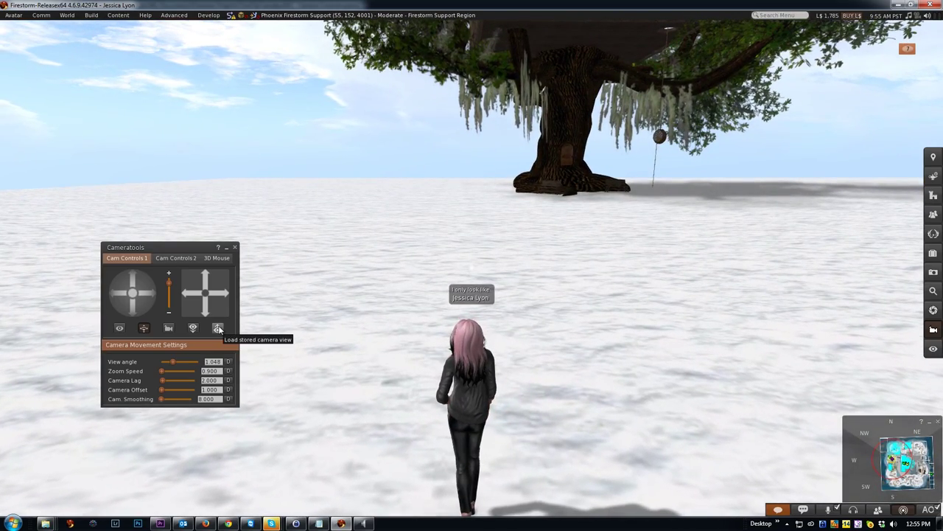
click(218, 329)
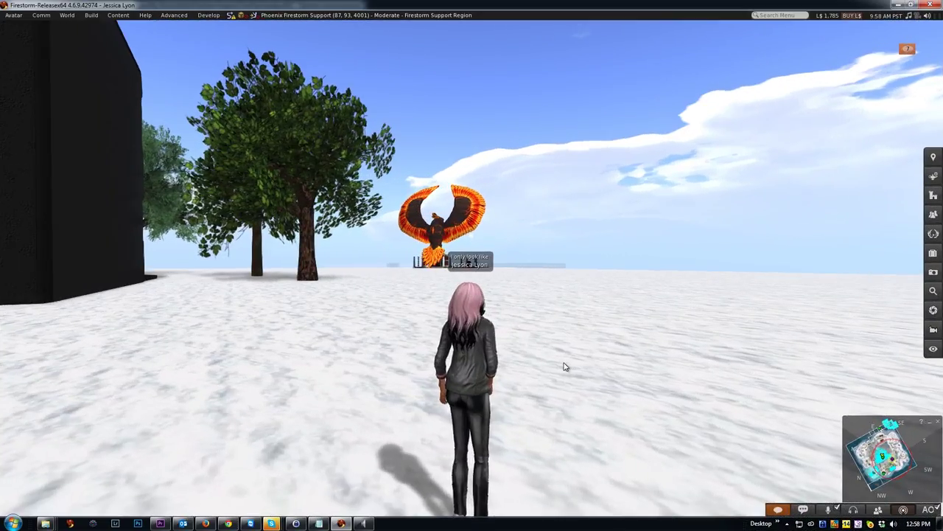
Step: Walk the avatar toward the camera, away from the distant phoenix statue, while turning it into the shaded ground
key(Down)
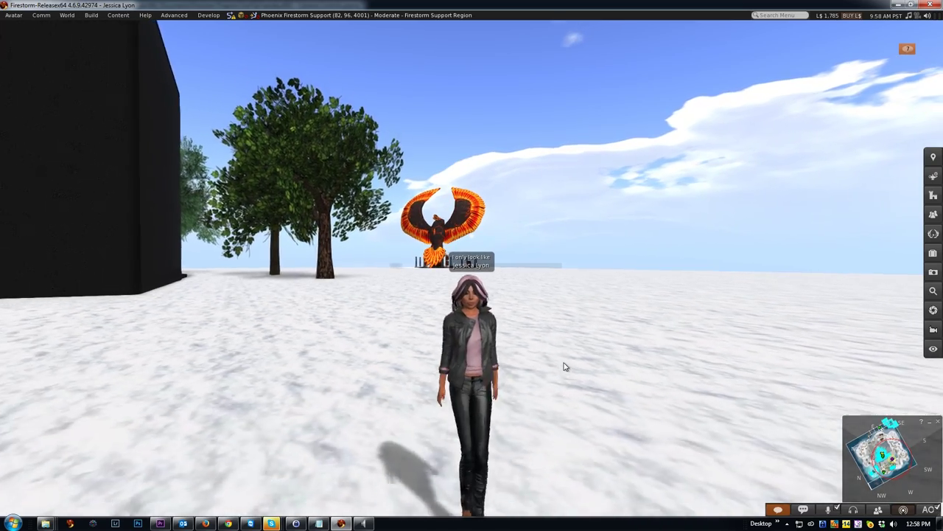
key(Right)
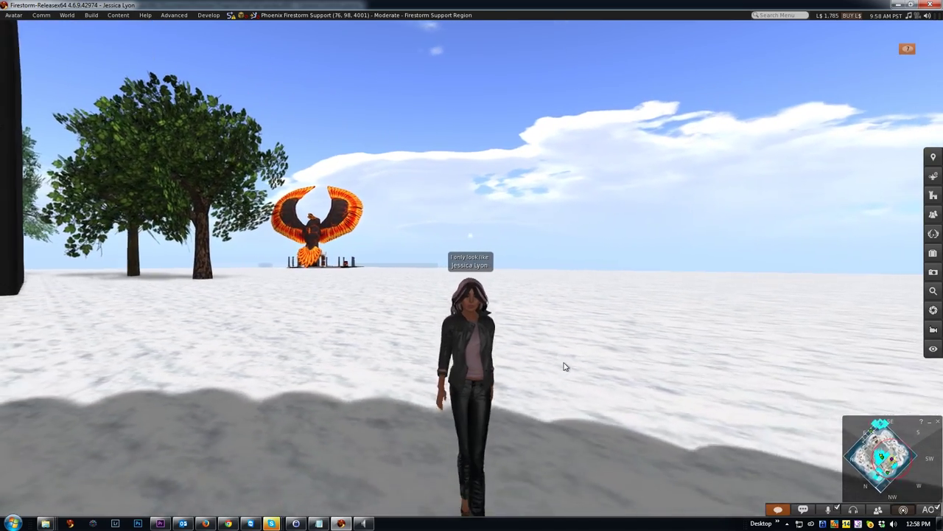
key(Right)
key(Down)
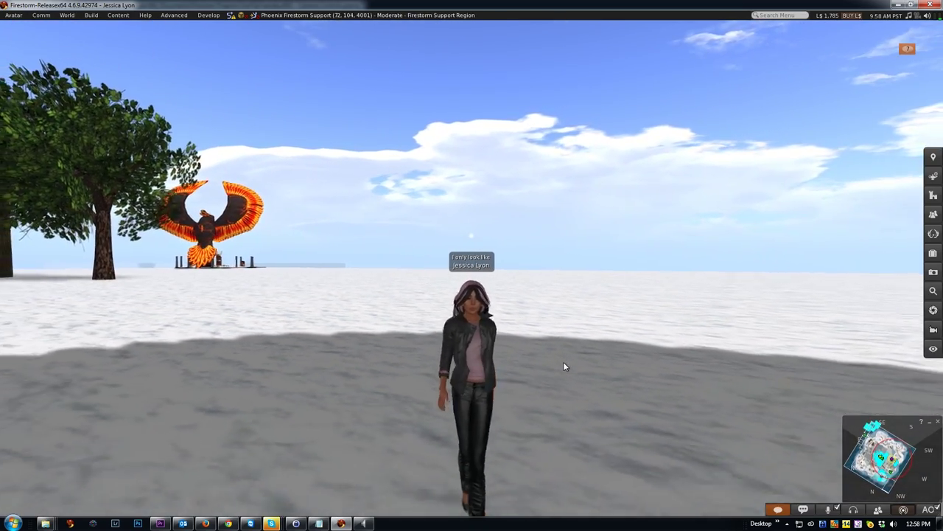
Step: Zoom the camera in and out and orbit above the avatar to view the whole region, ending back near the avatar
scroll(471, 339, down, 5)
ctrl+alt+drag(463, 329, 491, 413)
scroll(522, 266, down, 1)
scroll(522, 265, up, 5)
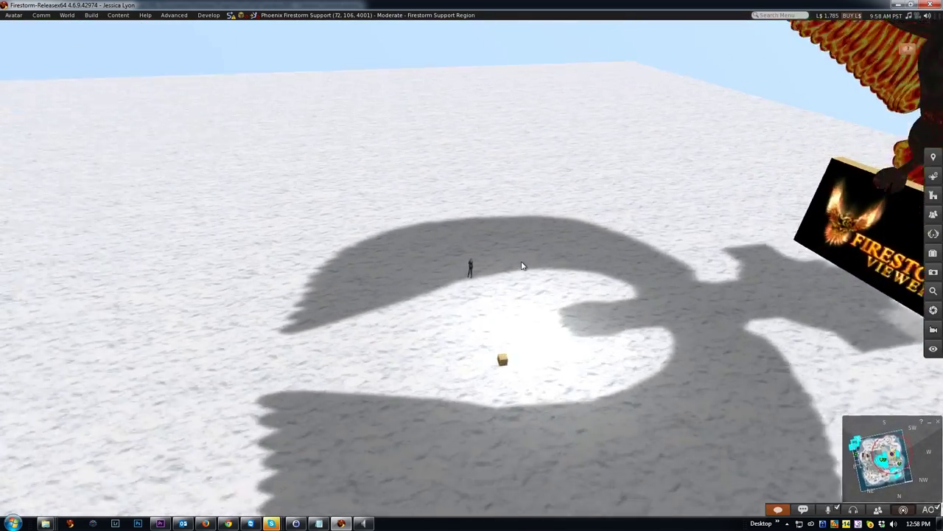
scroll(522, 266, down, 9)
scroll(521, 266, down, 8)
scroll(522, 266, up, 8)
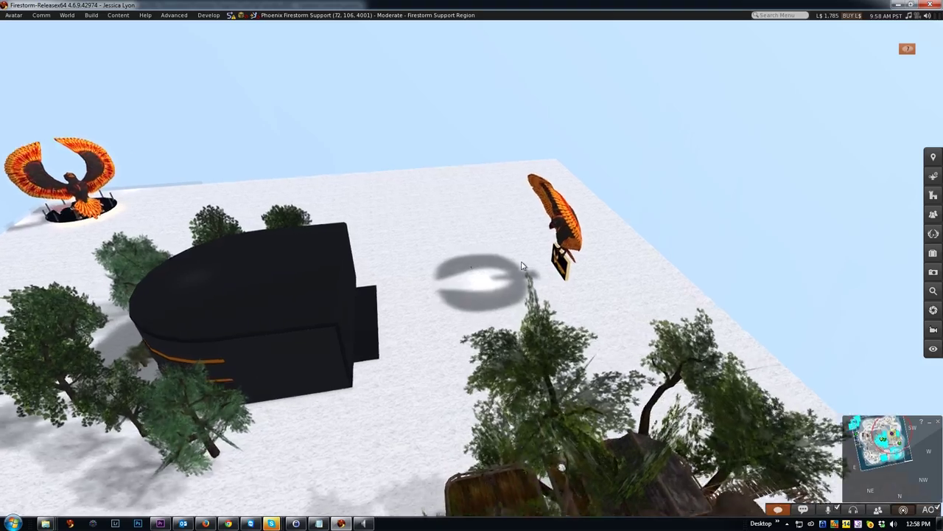
scroll(522, 265, down, 5)
key(Escape)
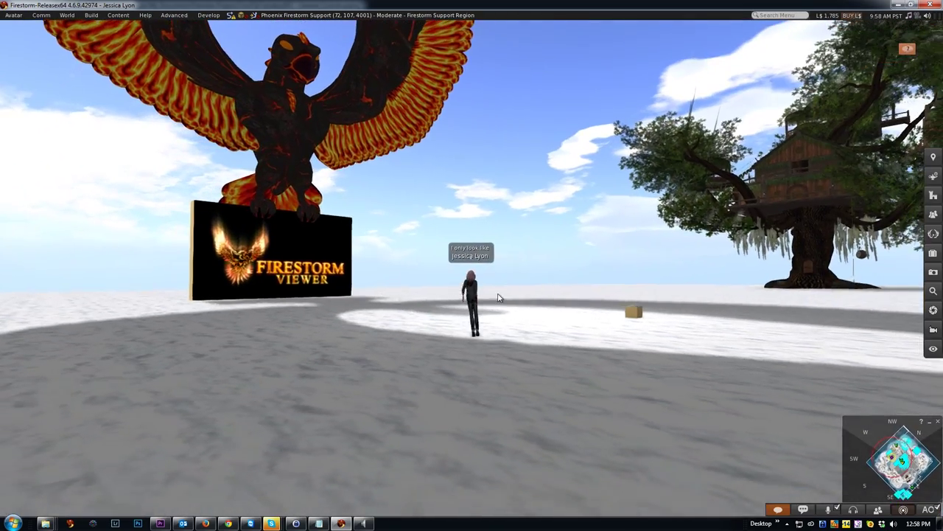
Step: Tilt the camera up toward the sky and phoenix statue, move the avatar toward the wooden box, and reset the camera
drag(499, 298, 478, 354)
key(Up)
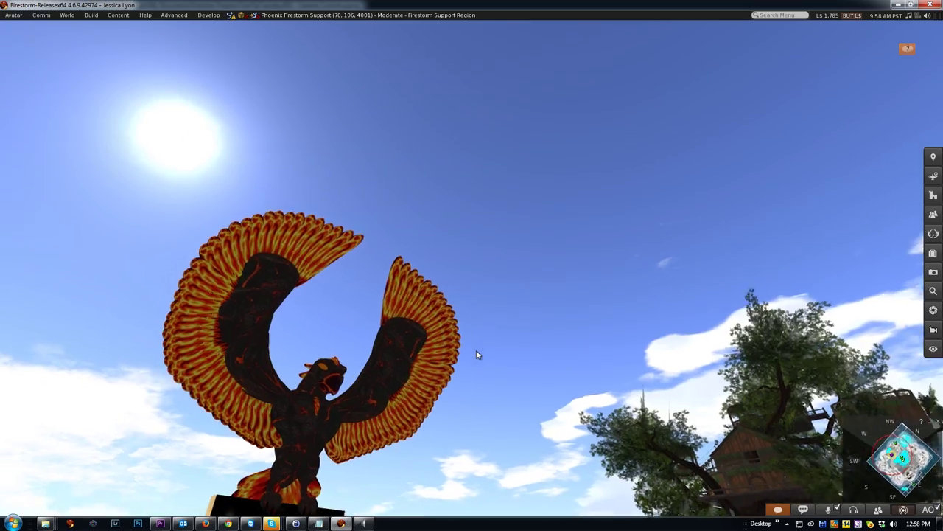
key(Right)
key(shift+Escape)
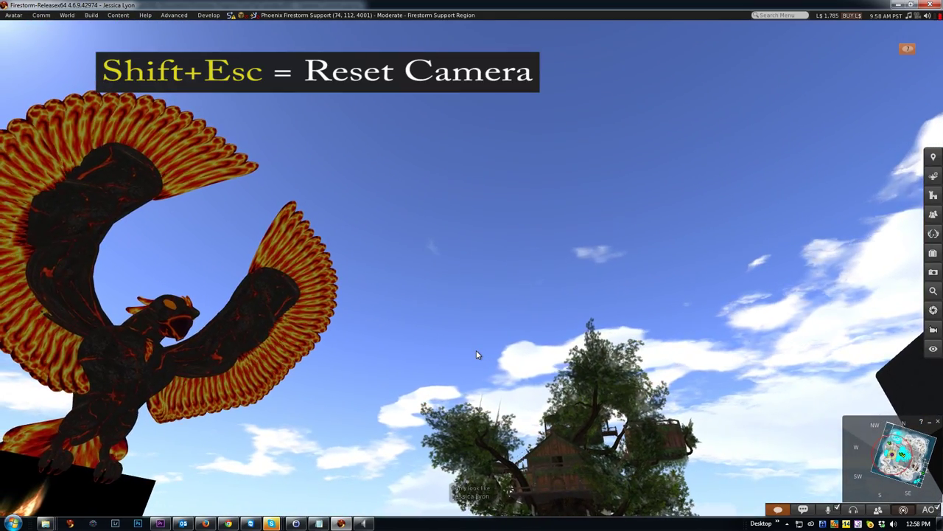
key(shift+Escape)
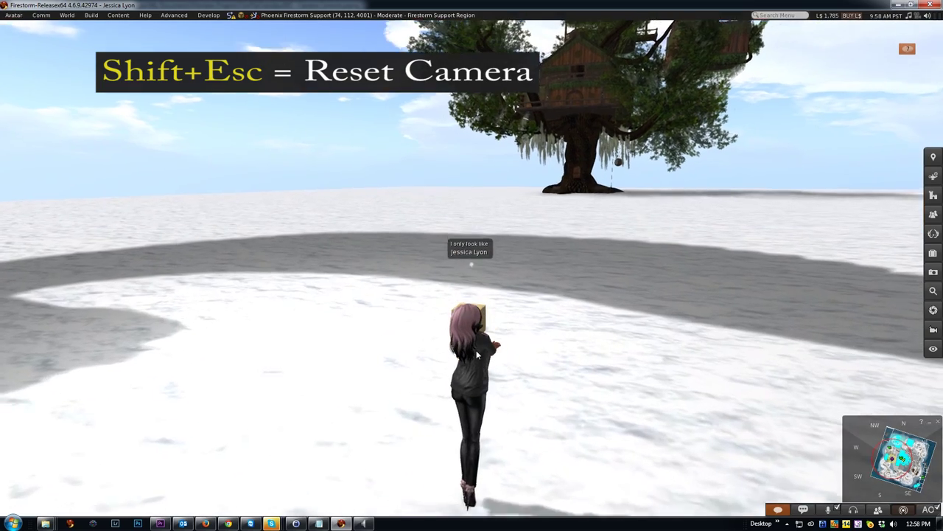